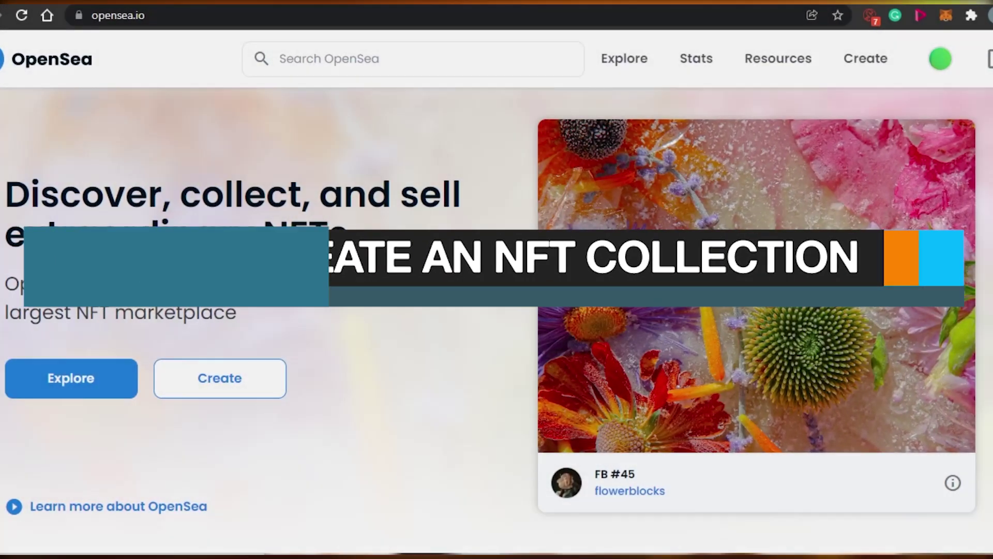
# - Scroll through the OpenSea homepage listings
pyautogui.scroll(-10, 497, 310)
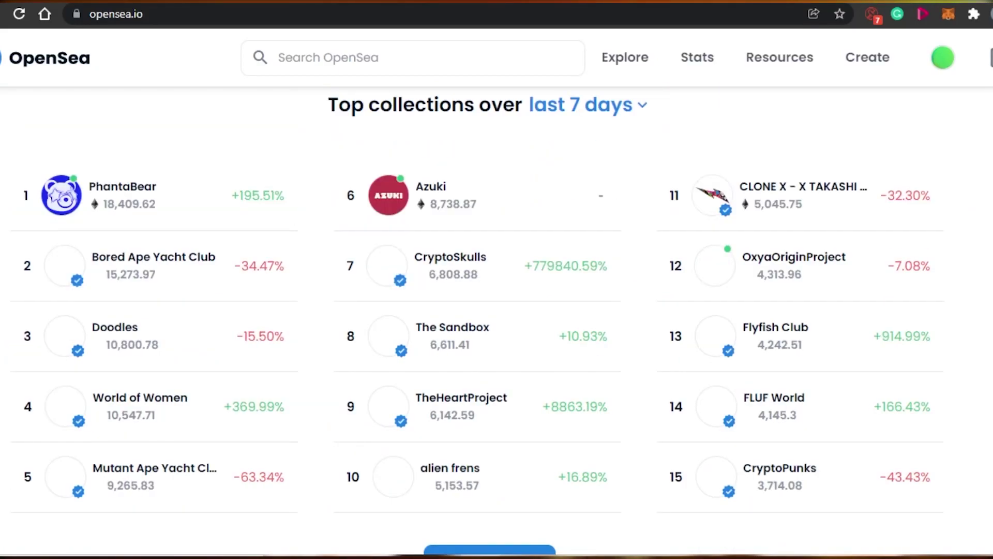
pyautogui.scroll(-1, 497, 310)
pyautogui.scroll(-10, 496, 310)
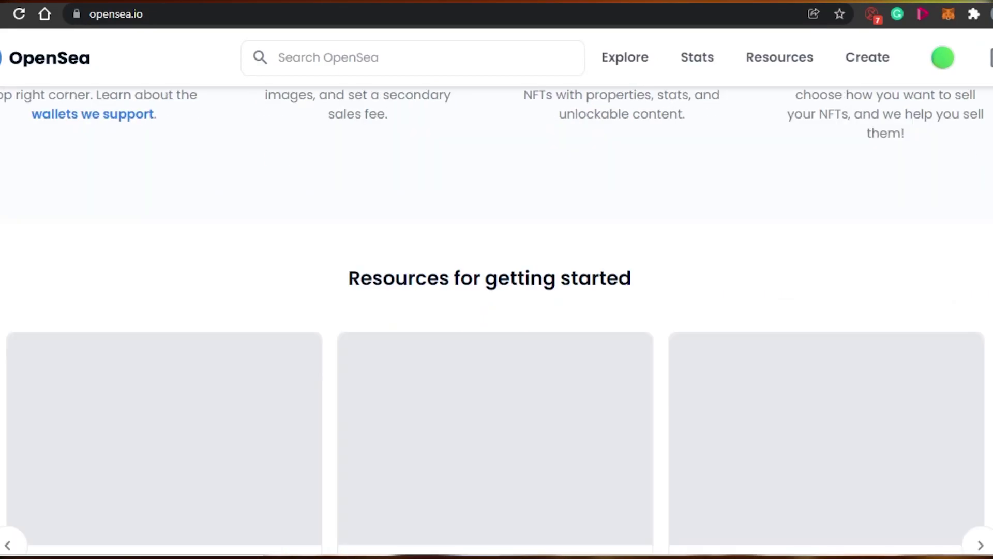
pyautogui.scroll(-8, 497, 310)
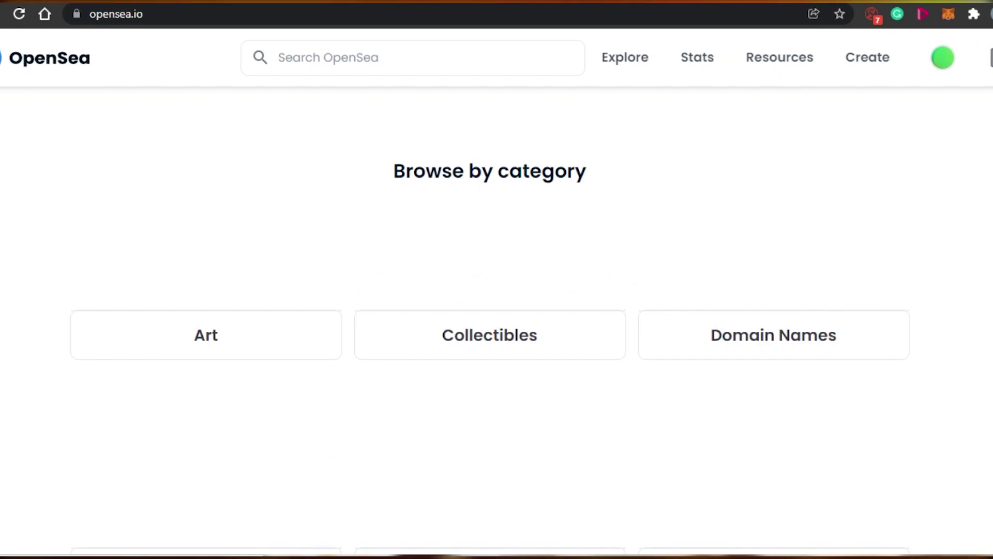
pyautogui.scroll(-12, 497, 310)
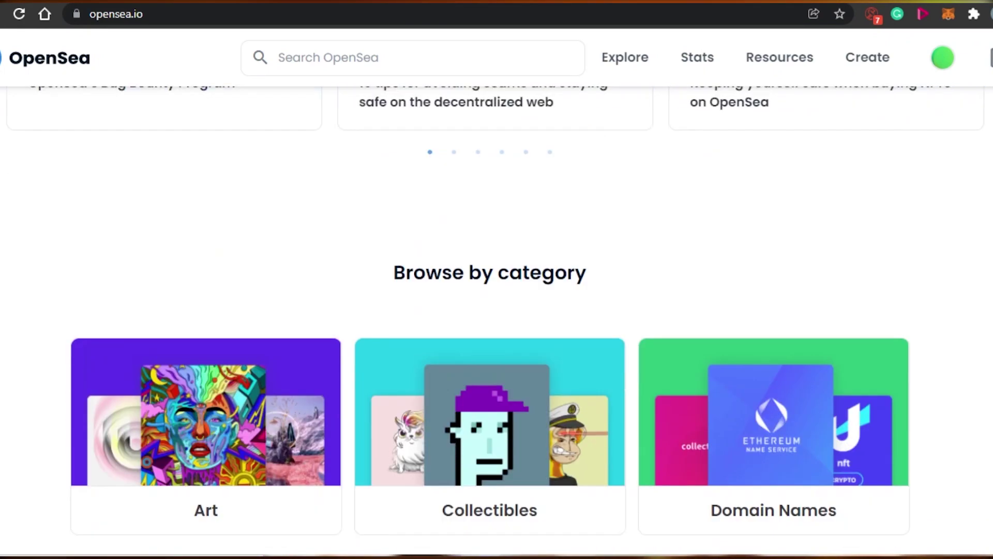
pyautogui.scroll(3, 496, 310)
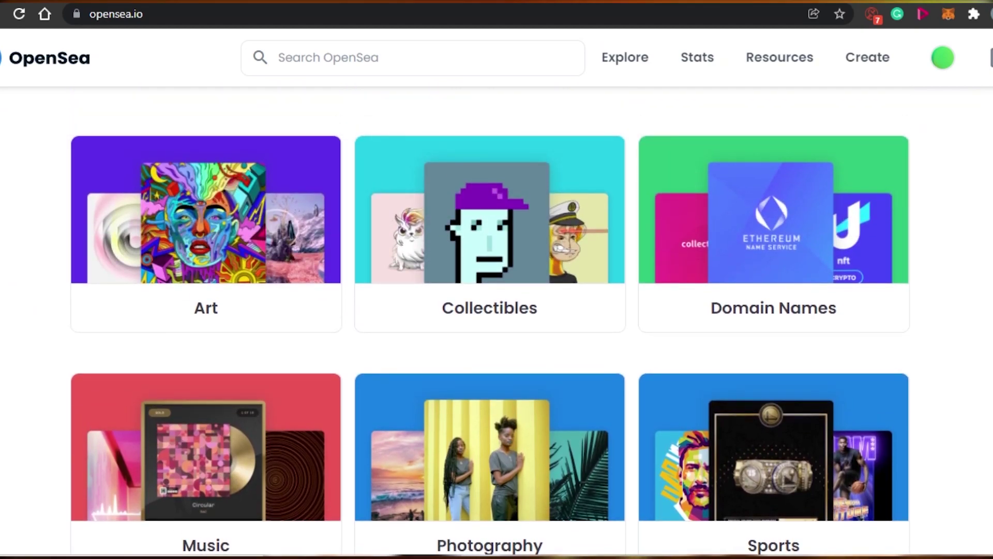
pyautogui.scroll(15, 497, 311)
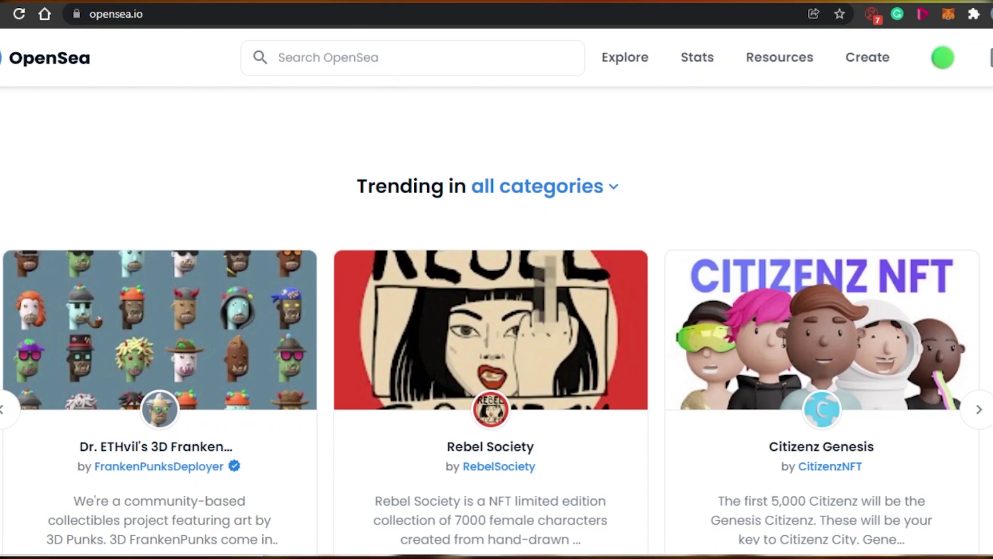
pyautogui.scroll(10, 497, 310)
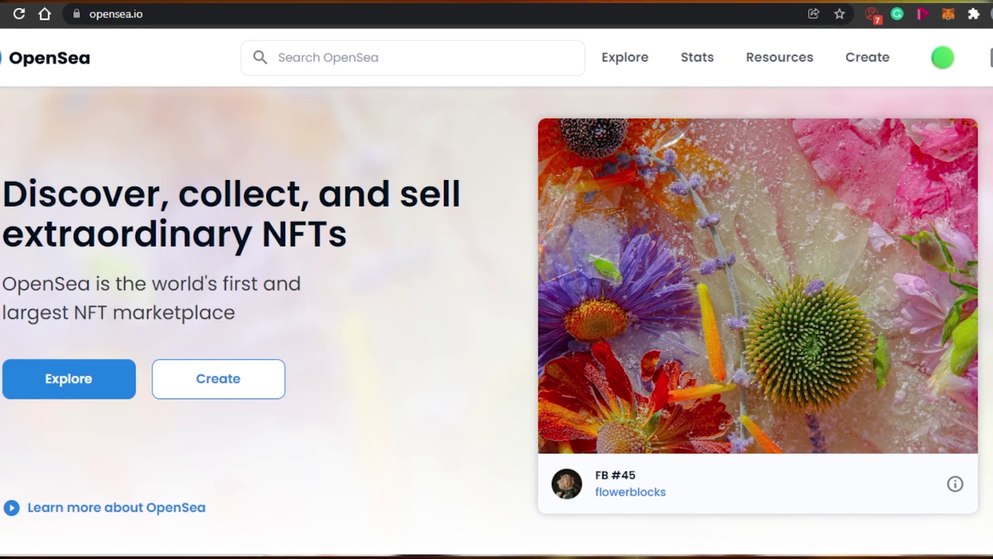
pyautogui.scroll(-15, 497, 321)
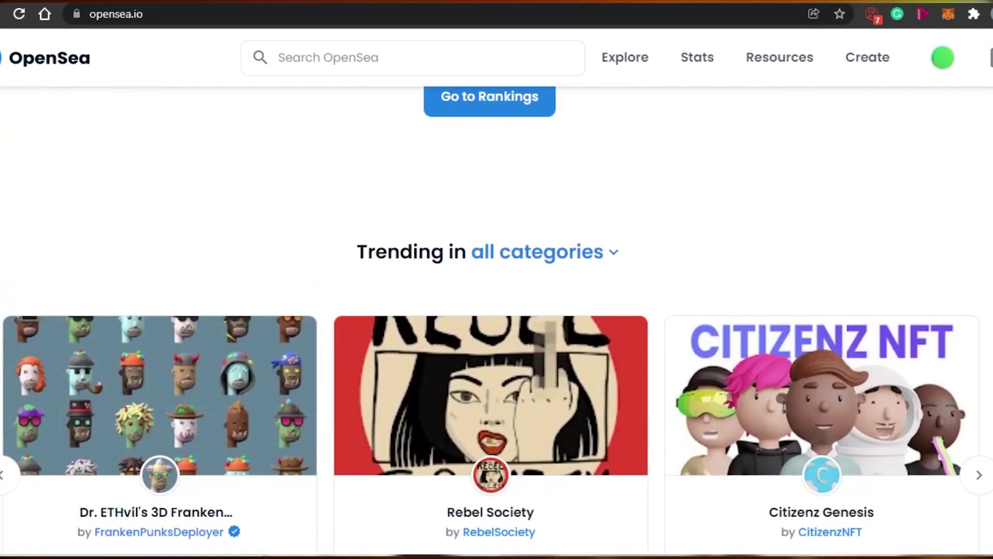
pyautogui.scroll(-10, 497, 321)
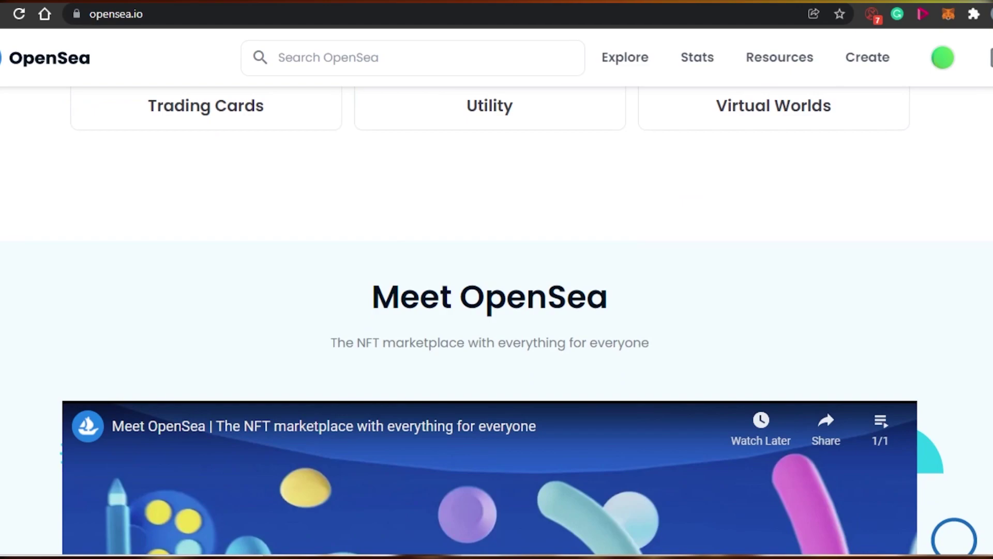
pyautogui.scroll(-4, 496, 321)
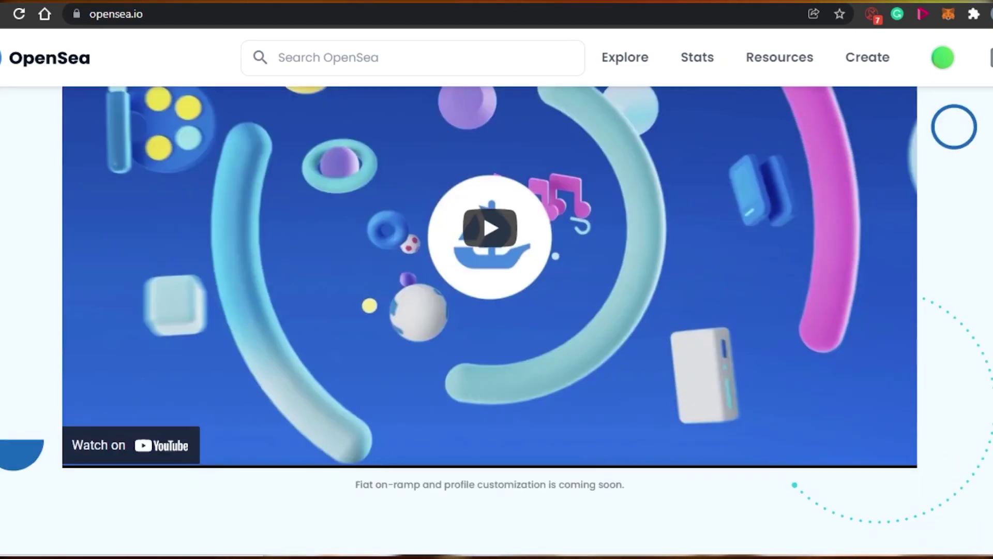
pyautogui.scroll(15, 497, 321)
pyautogui.scroll(-12, 497, 321)
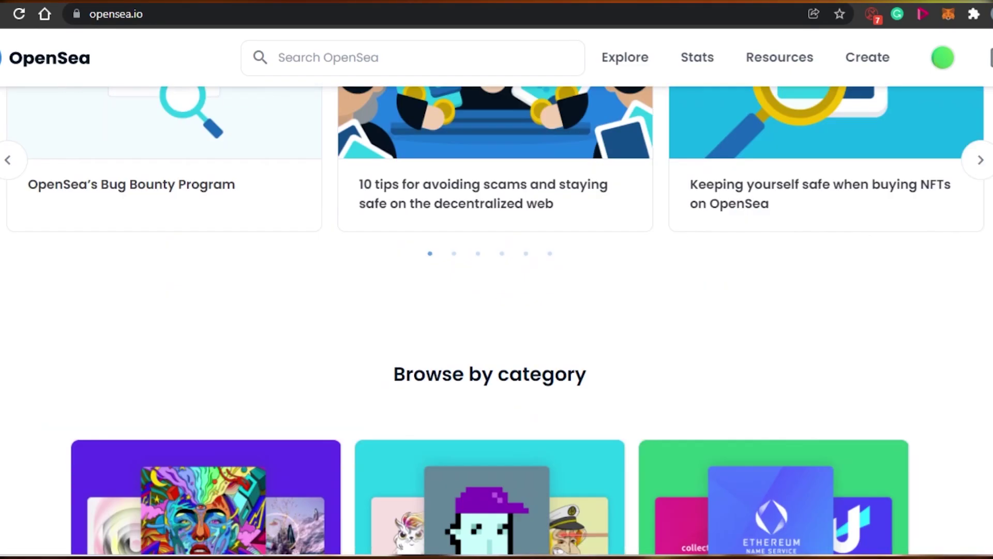
pyautogui.scroll(2, 496, 320)
pyautogui.scroll(-11, 497, 321)
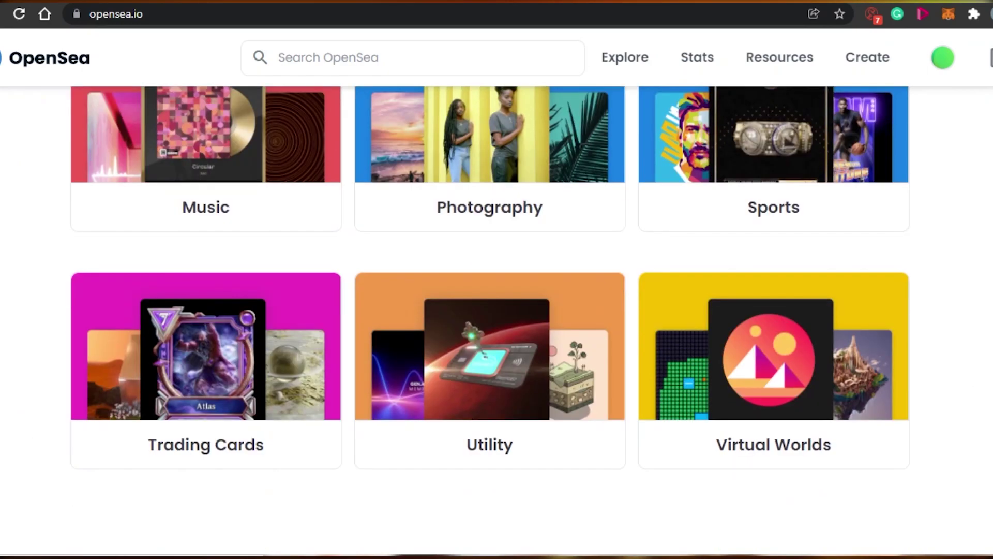
pyautogui.scroll(5, 496, 321)
pyautogui.scroll(8, 497, 321)
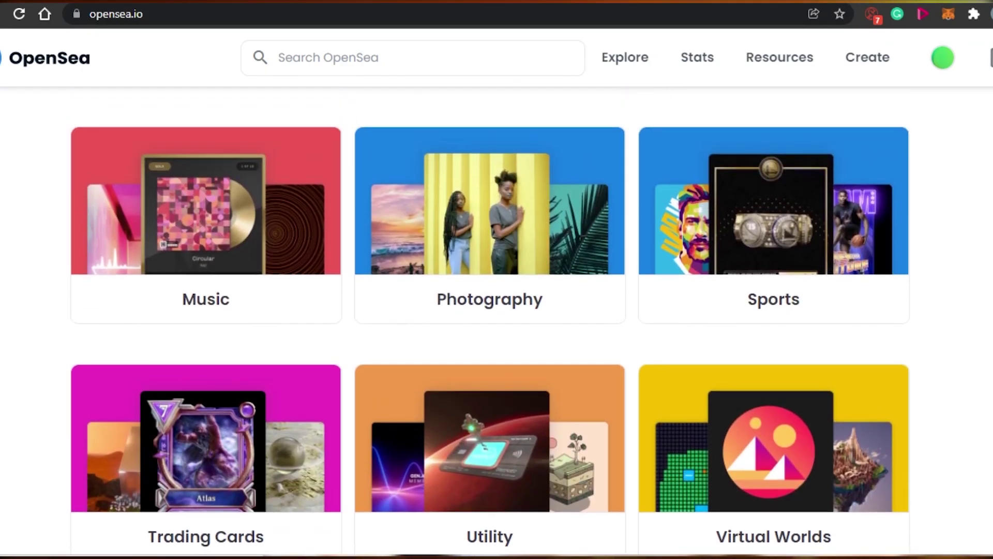
pyautogui.scroll(-8, 496, 321)
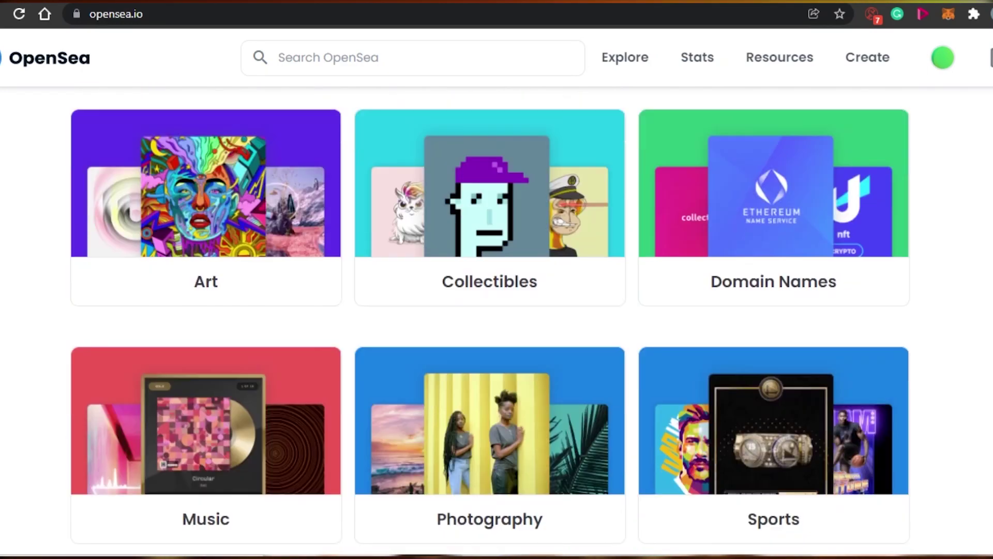
pyautogui.scroll(13, 497, 320)
pyautogui.scroll(6, 496, 320)
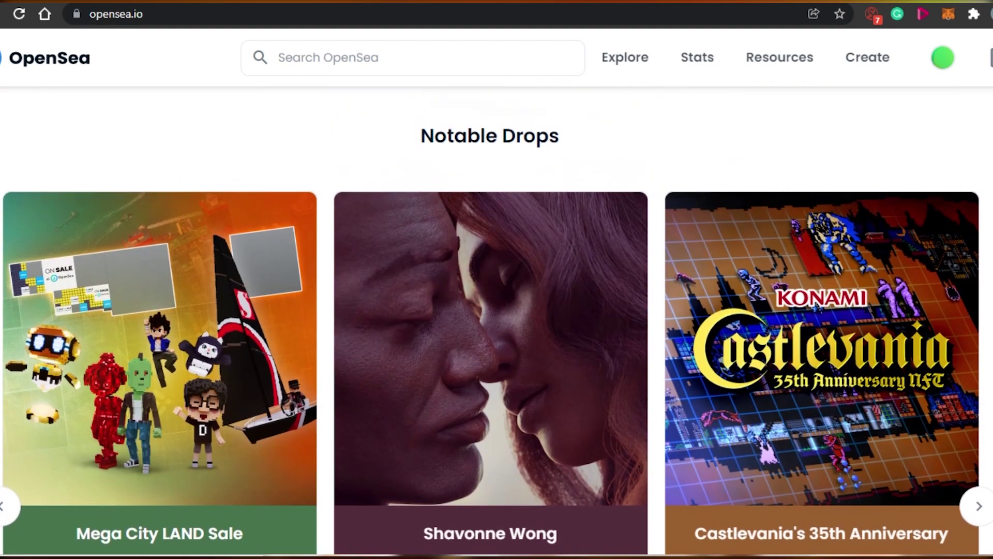
pyautogui.scroll(1, 497, 288)
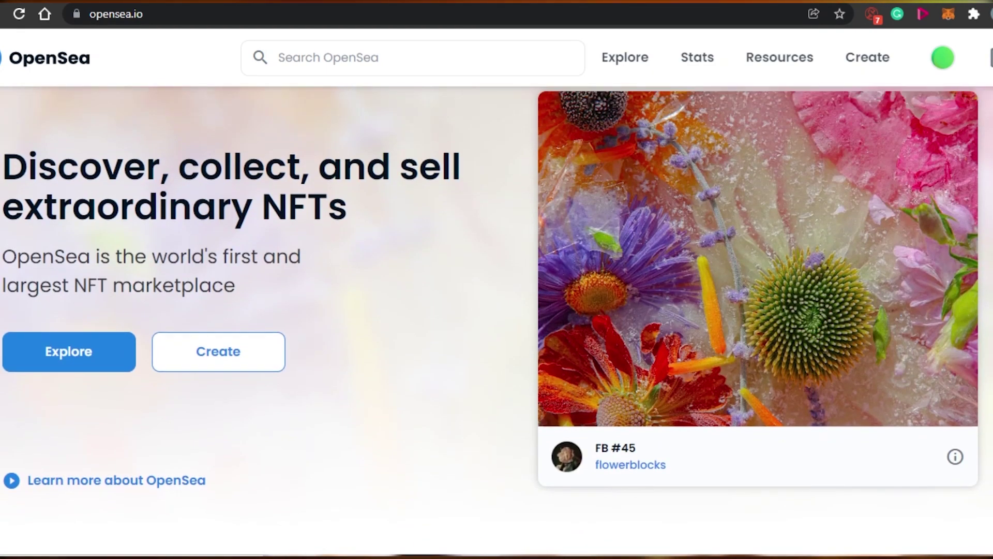
pyautogui.scroll(1, 496, 321)
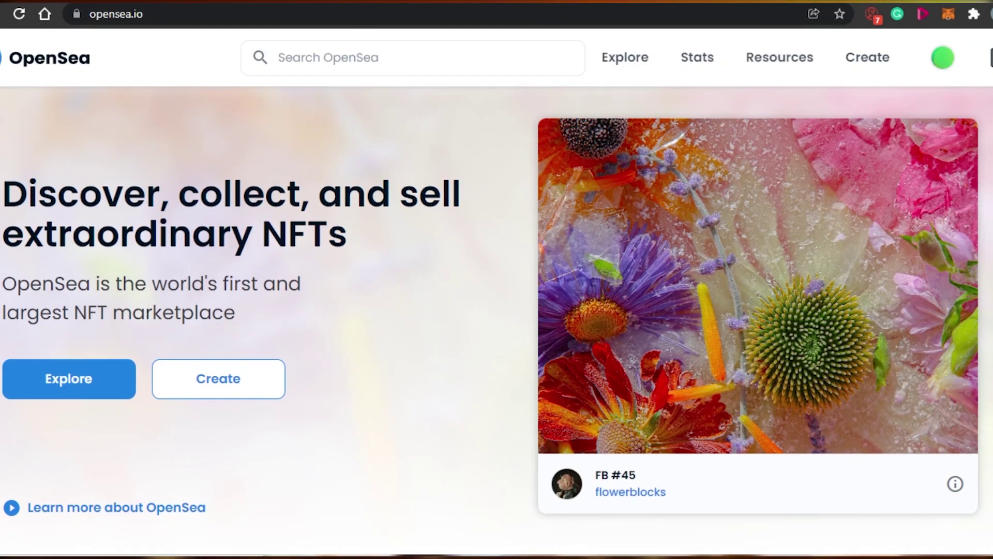
# - Confirm the wallet balance reads $0.00 USD, then bring up the profile account menu
pyautogui.click(990, 58)
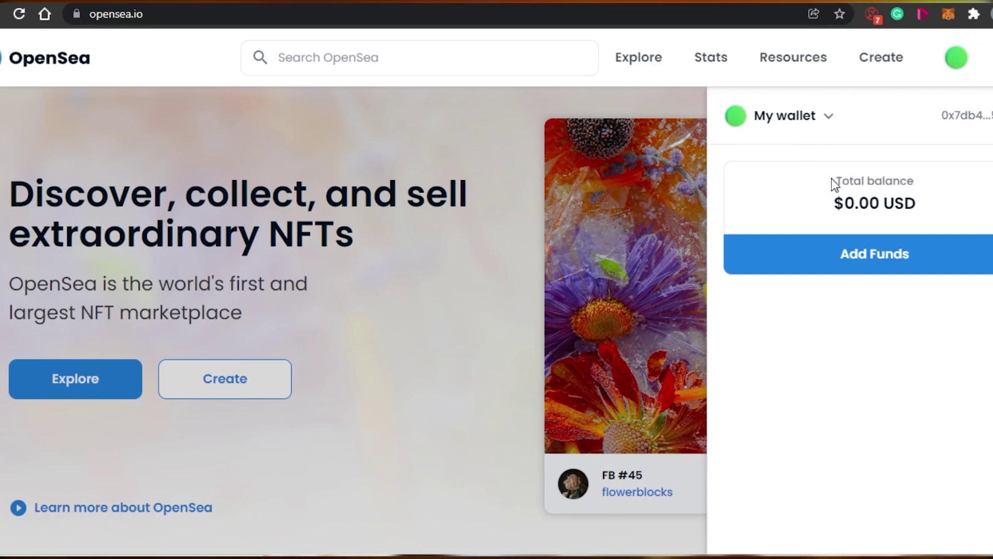
pyautogui.click(679, 107)
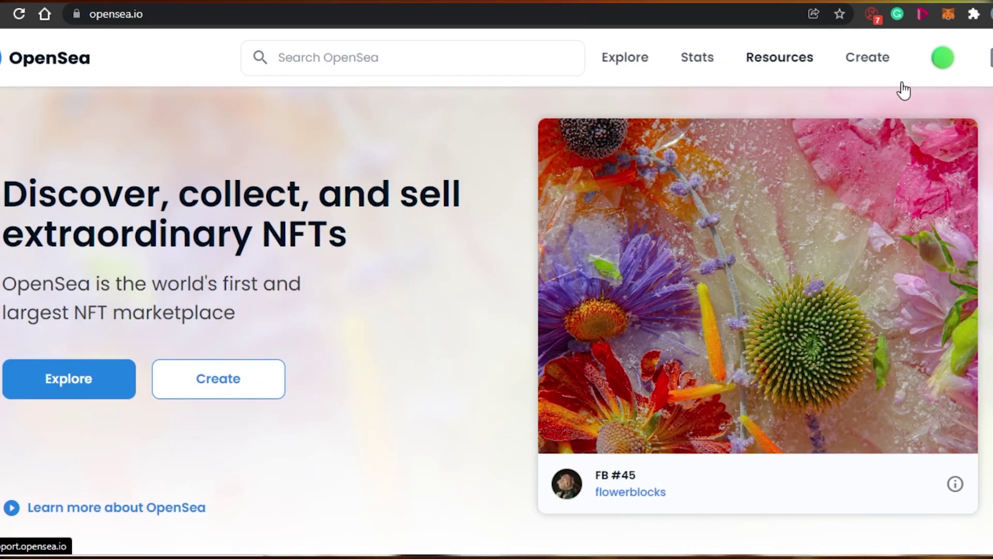
pyautogui.moveTo(946, 60)
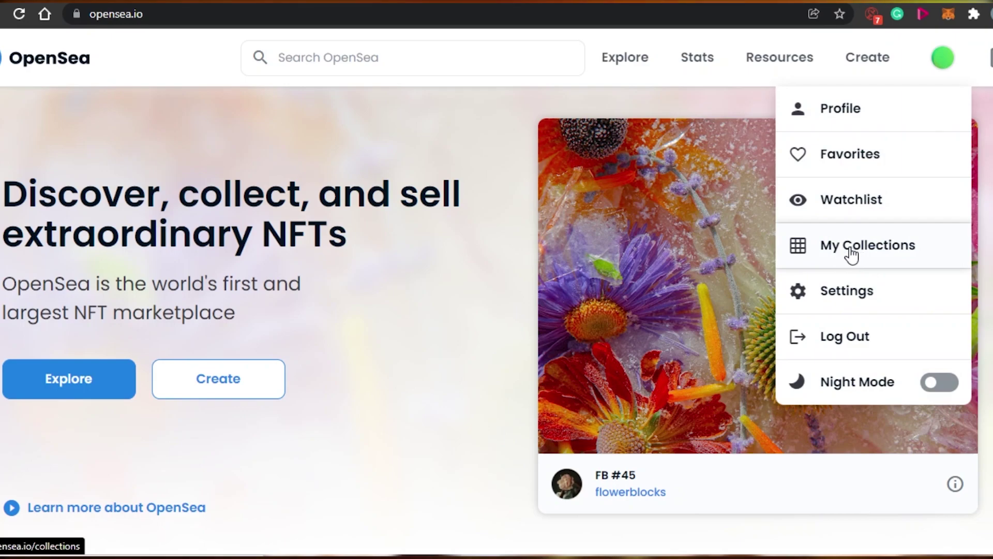
# - Open My Collections and review Untitled Collection #138343189 with its 17 items
pyautogui.click(851, 253)
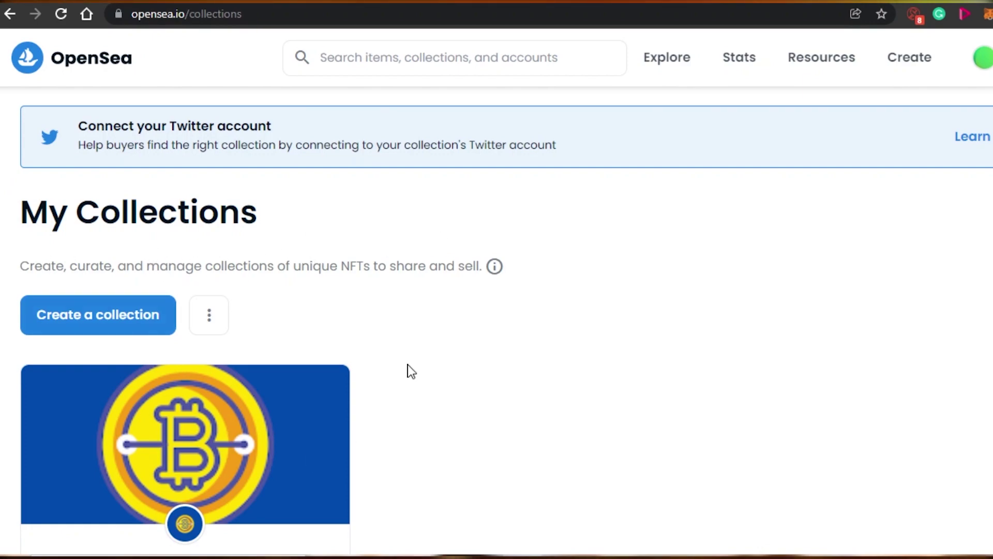
pyautogui.scroll(-3, 497, 310)
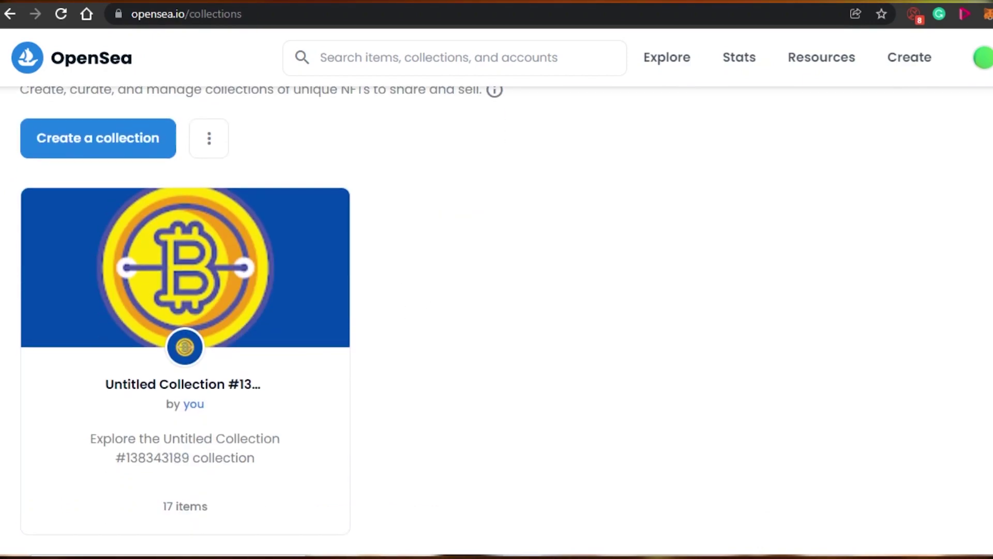
pyautogui.scroll(3, 496, 311)
pyautogui.scroll(-3, 497, 310)
pyautogui.scroll(3, 497, 310)
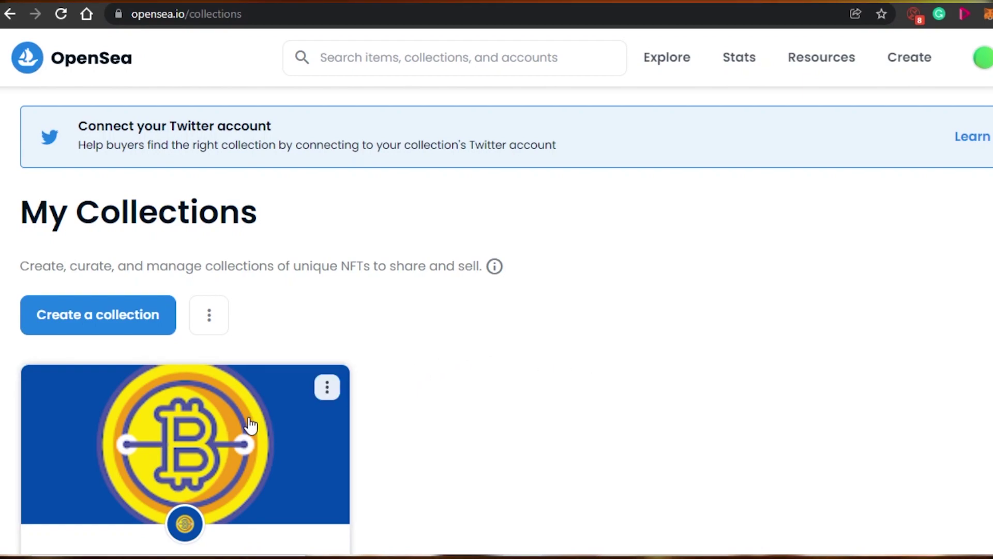
pyautogui.scroll(-3, 497, 279)
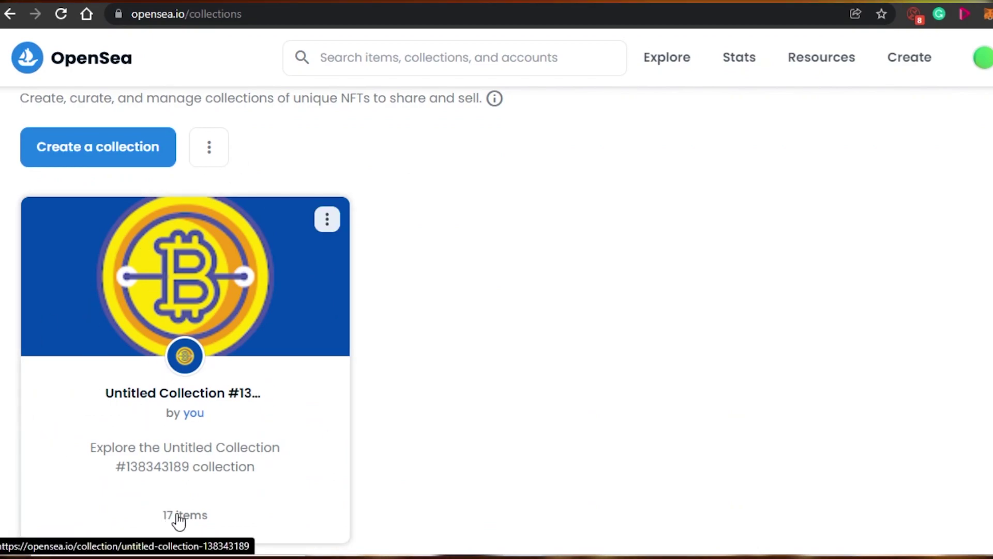
pyautogui.scroll(3, 497, 279)
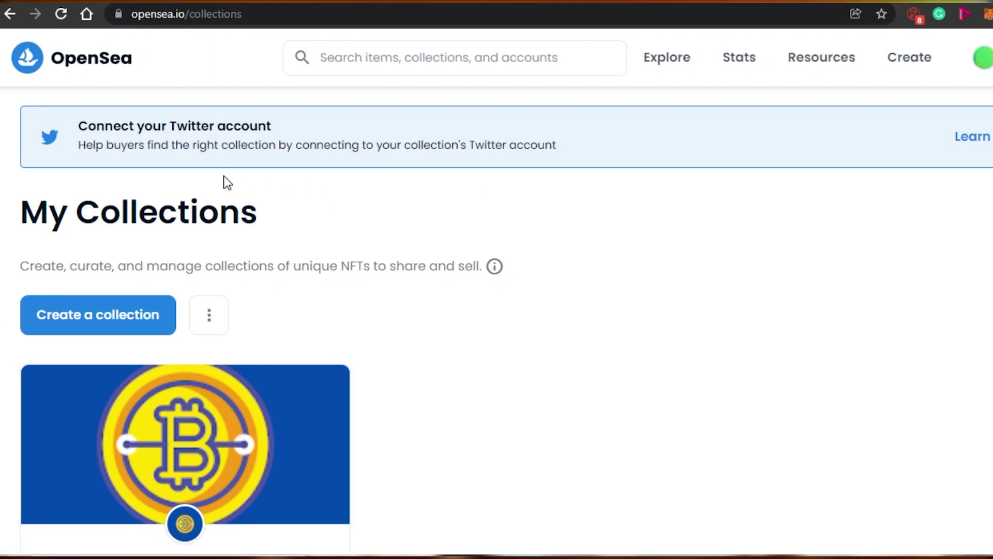
pyautogui.click(96, 323)
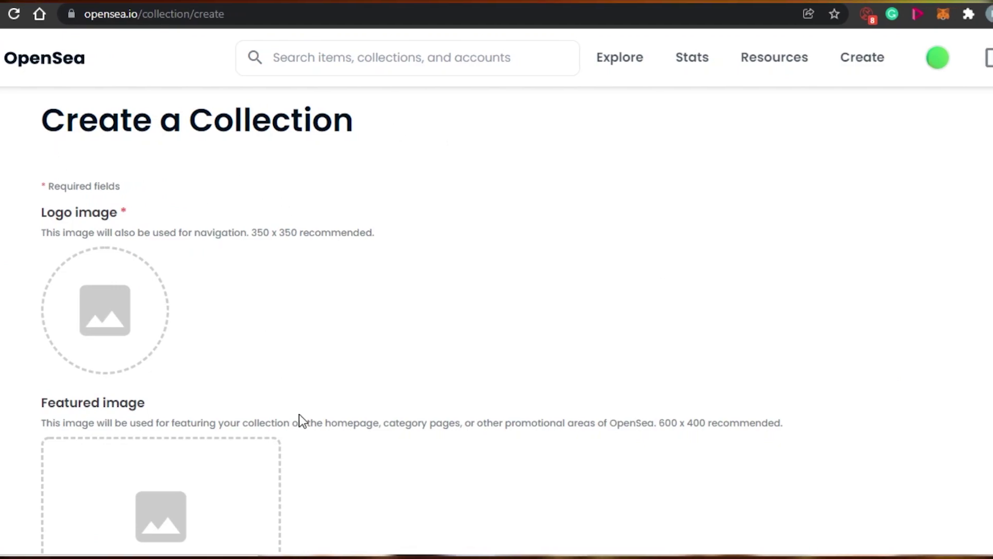
pyautogui.scroll(-5, 851, 236)
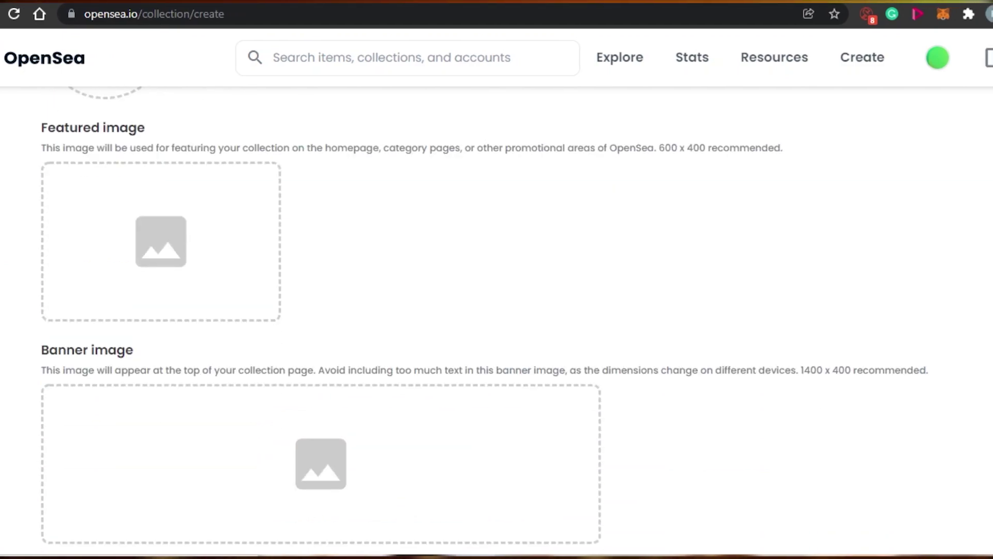
pyautogui.scroll(-4, 484, 321)
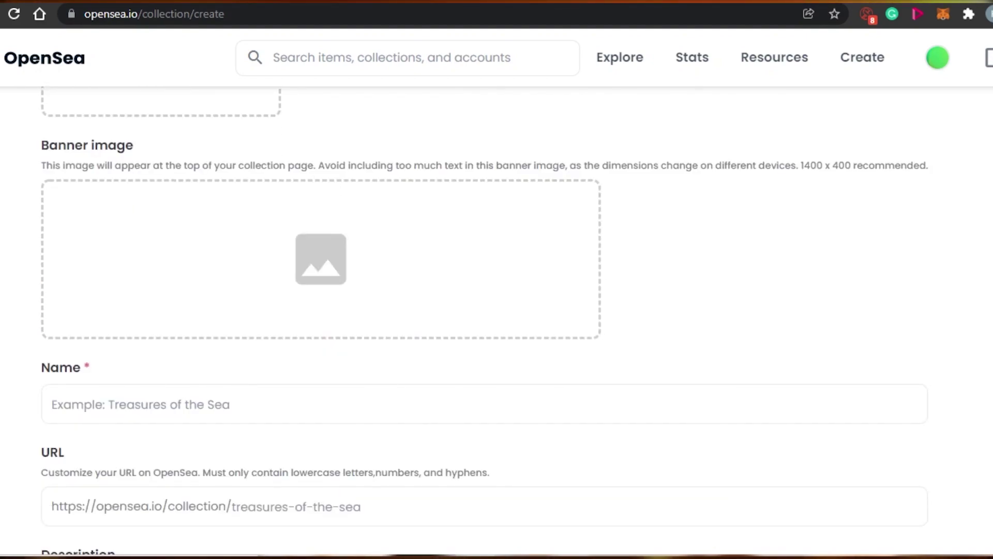
pyautogui.scroll(-10, 496, 311)
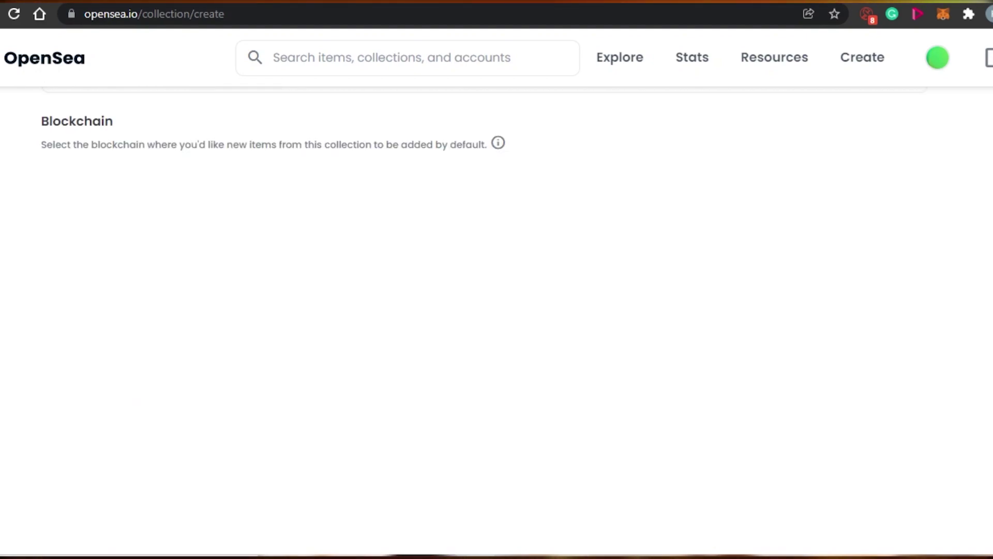
pyautogui.scroll(15, 497, 310)
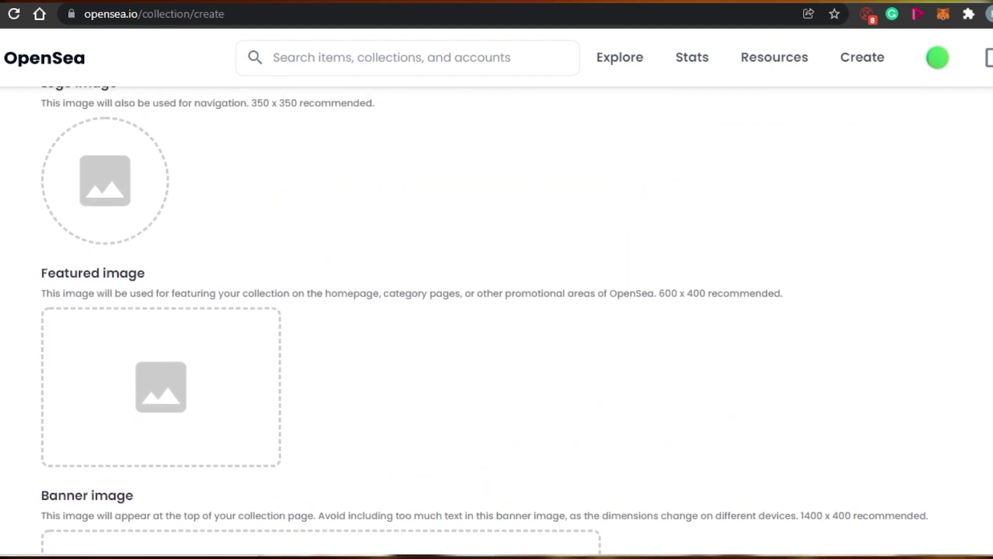
pyautogui.scroll(2, 496, 310)
pyautogui.scroll(-1, 497, 311)
pyautogui.scroll(2, 497, 311)
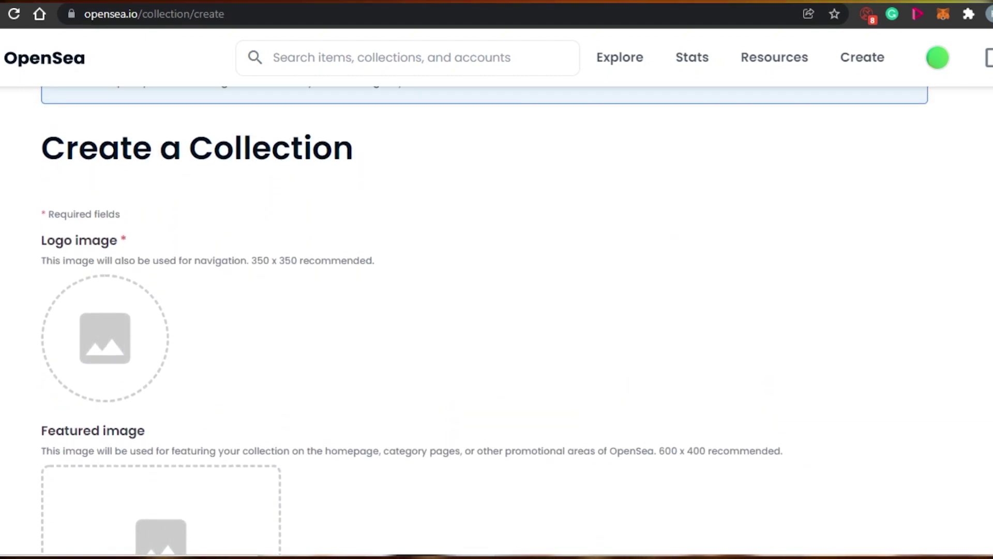
pyautogui.scroll(-1, 497, 311)
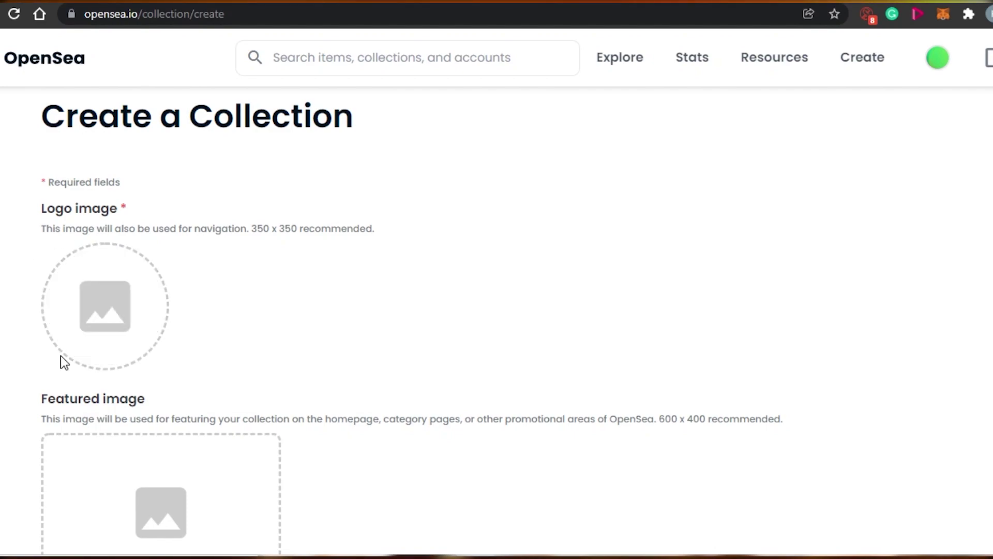
# - Upload the yellow Bitcoin coin picture as the collection's logo image
pyautogui.click(105, 311)
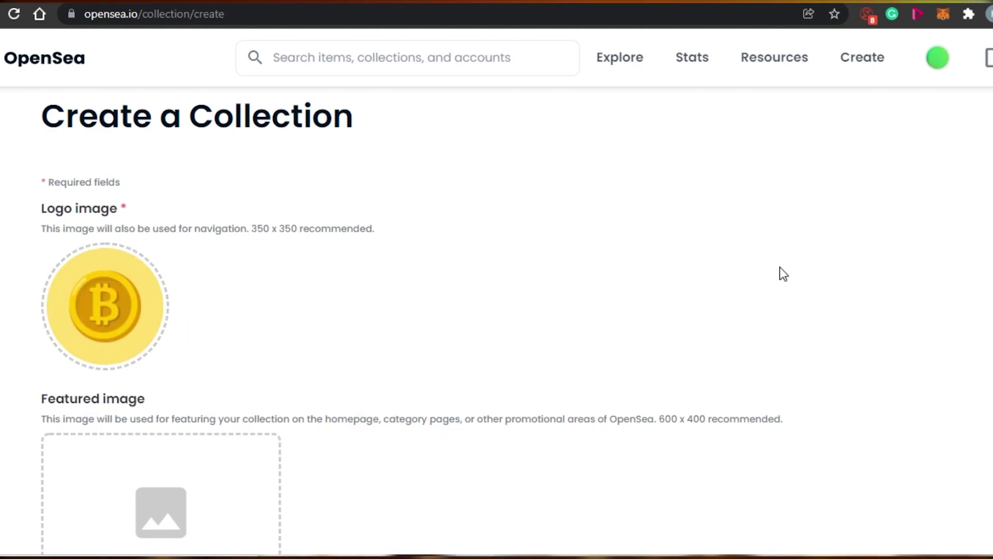
pyautogui.scroll(-4, 497, 311)
pyautogui.scroll(-1, 565, 110)
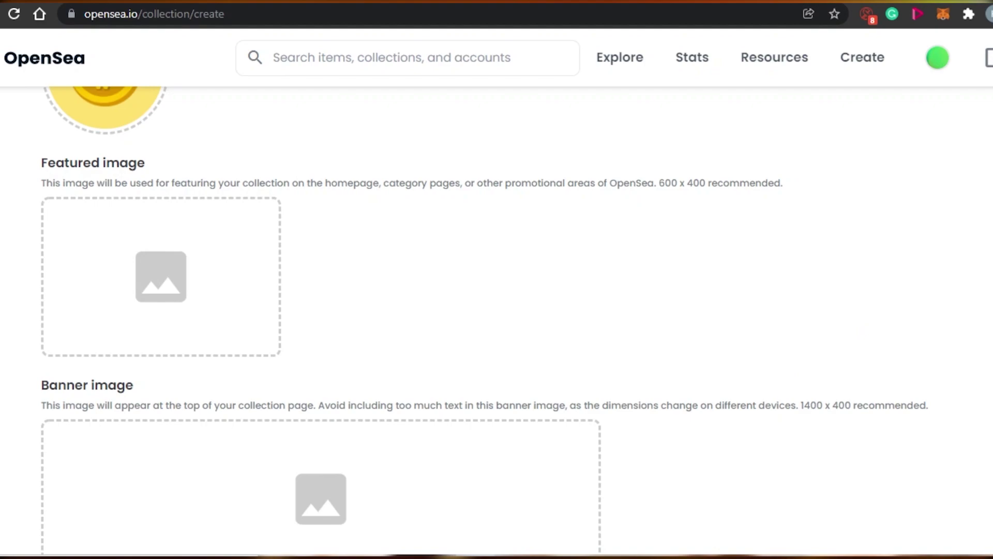
pyautogui.scroll(-2, 497, 321)
pyautogui.scroll(1, 497, 320)
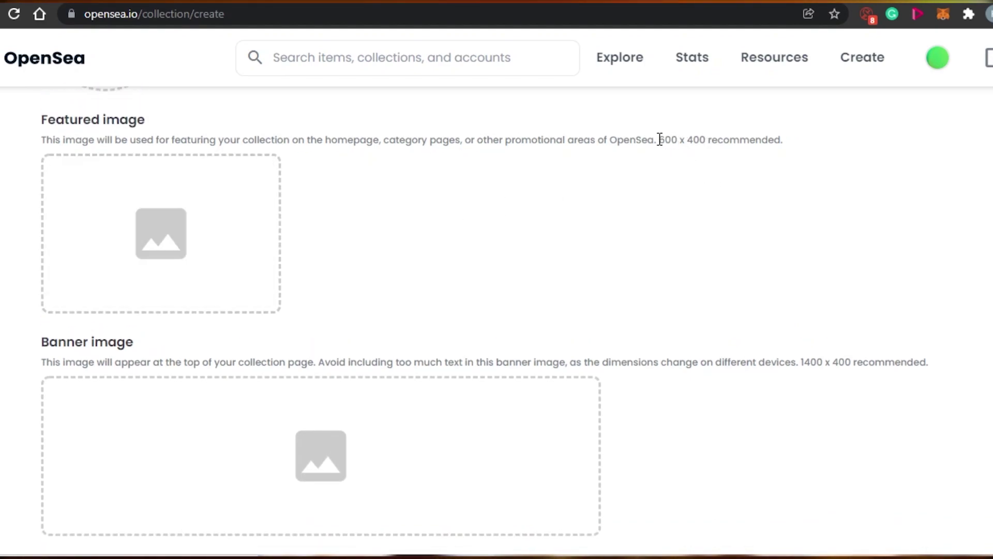
pyautogui.click(702, 183)
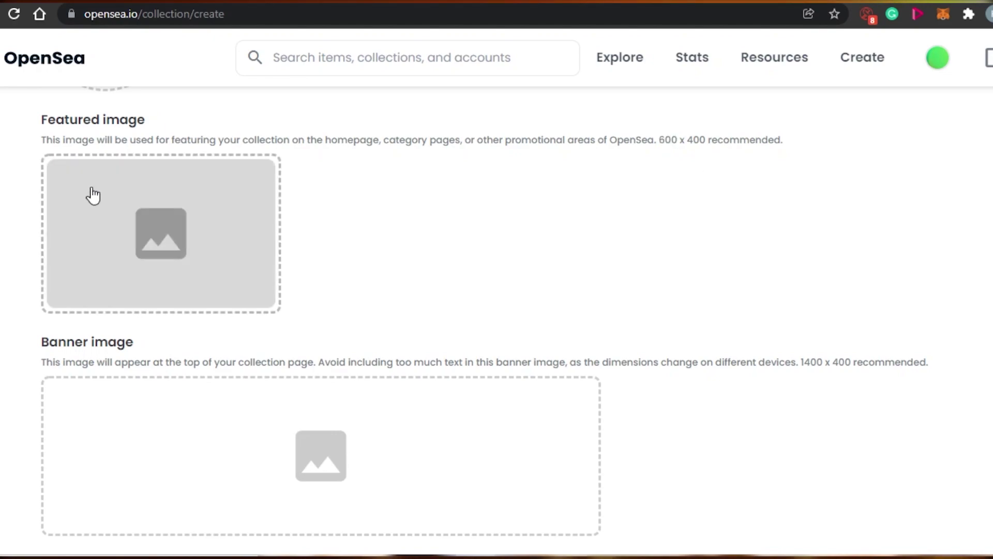
pyautogui.scroll(-4, 496, 320)
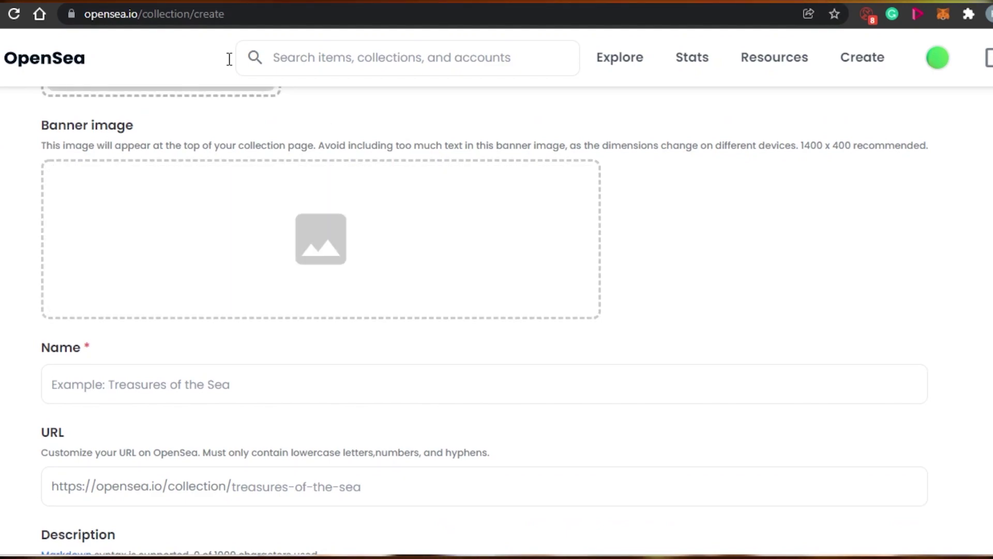
# - Upload the colourful 1400 x 400 Bitcoin banner as the collection's banner image
pyautogui.hotkey('ctrl', 'Tab')
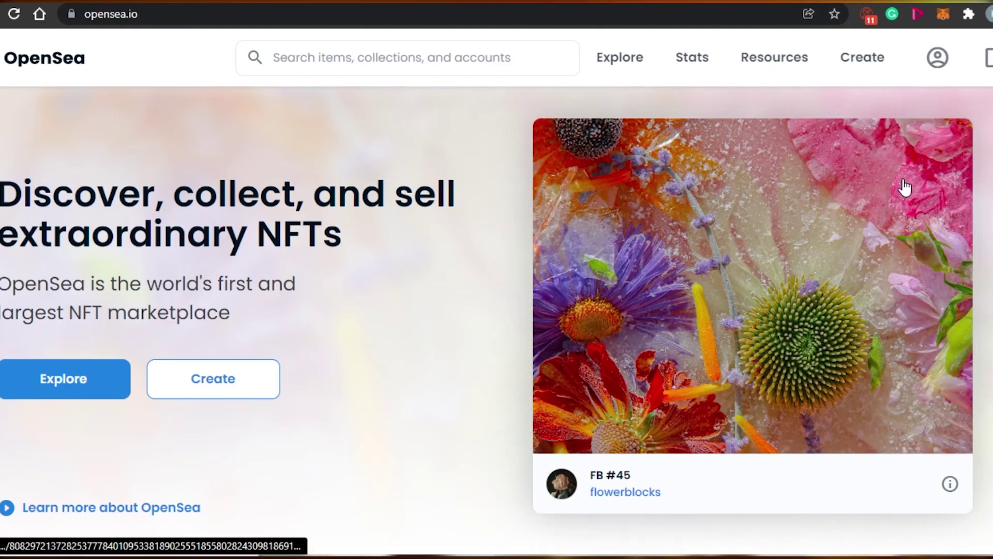
pyautogui.scroll(-10, 496, 311)
pyautogui.scroll(-6, 63, 269)
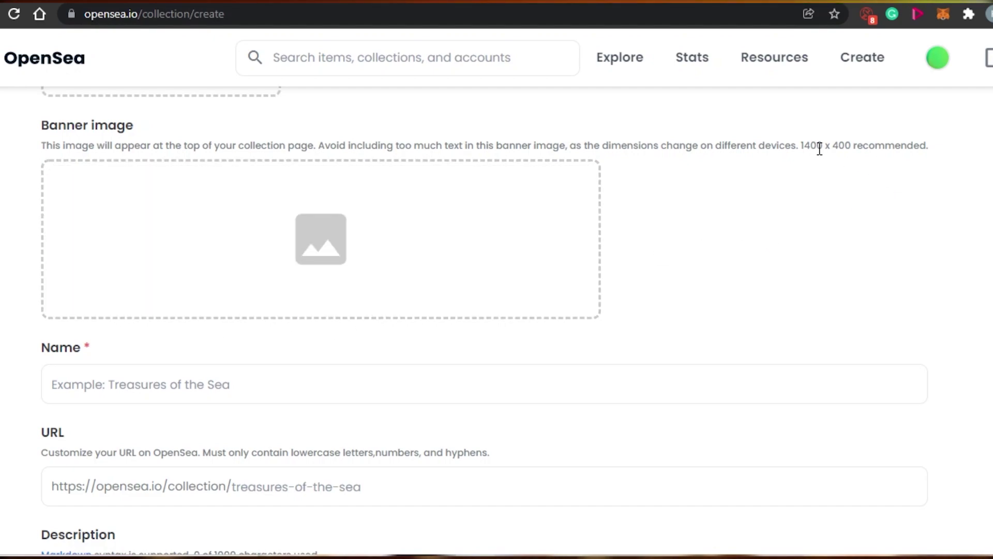
pyautogui.moveTo(799, 147); pyautogui.dragTo(857, 148)
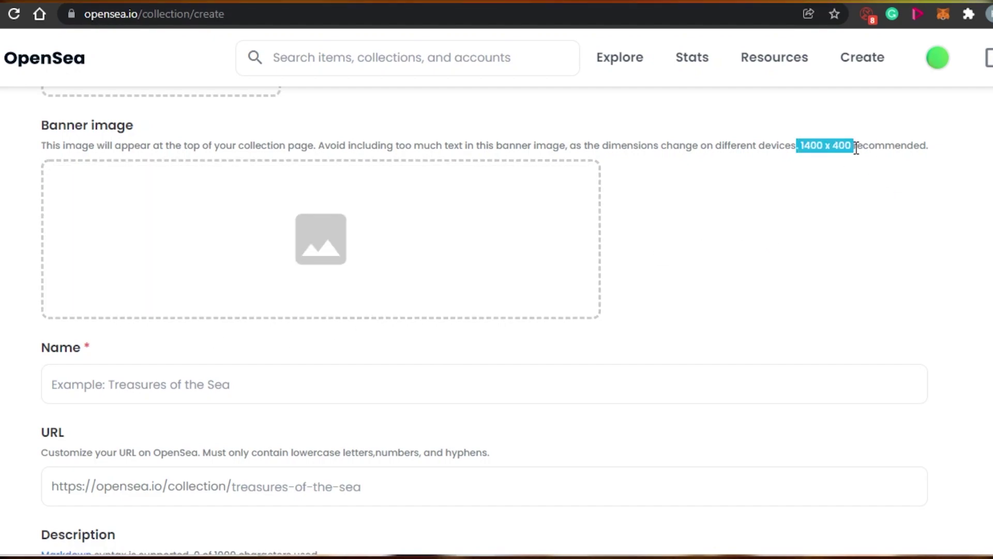
pyautogui.click(747, 210)
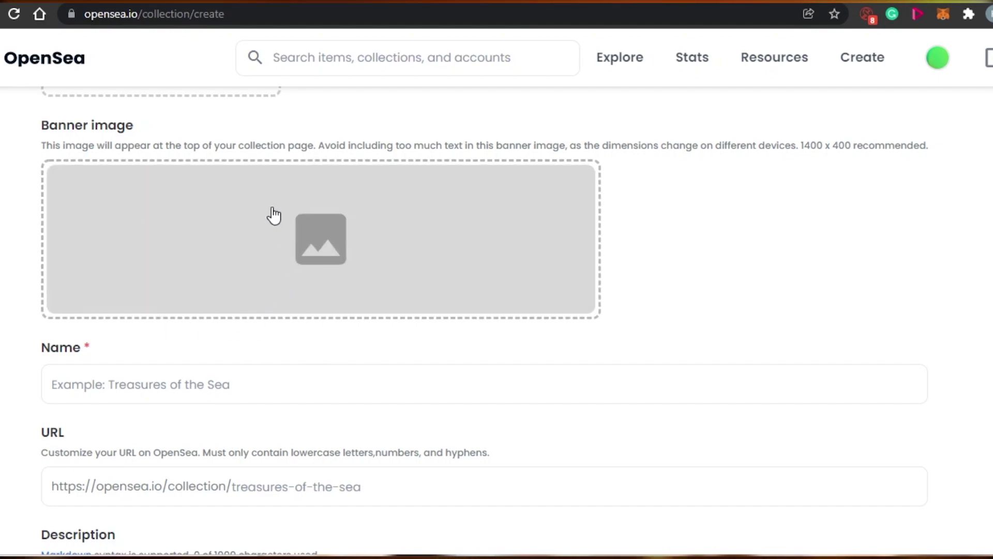
pyautogui.scroll(-1, 976, 244)
pyautogui.scroll(-3, 587, 314)
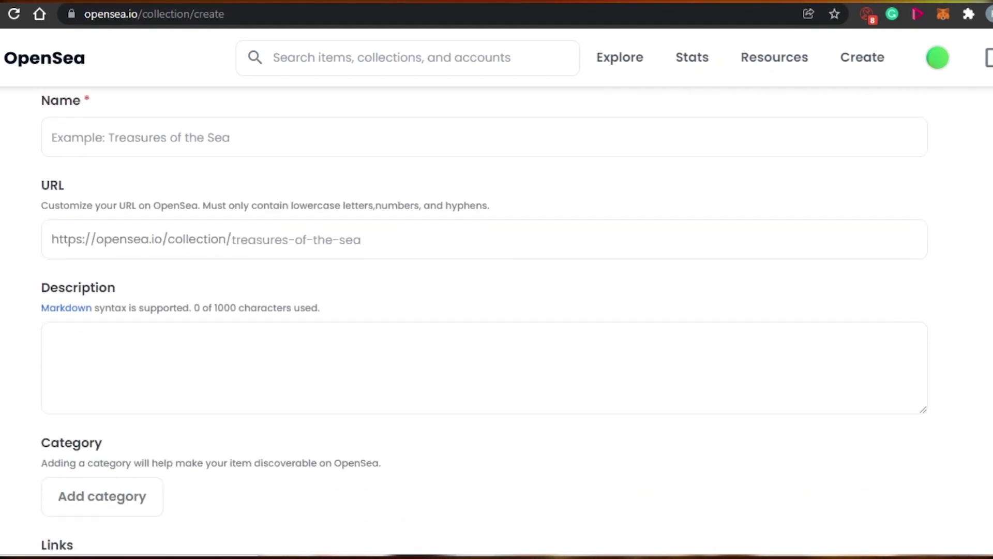
pyautogui.scroll(5, 586, 314)
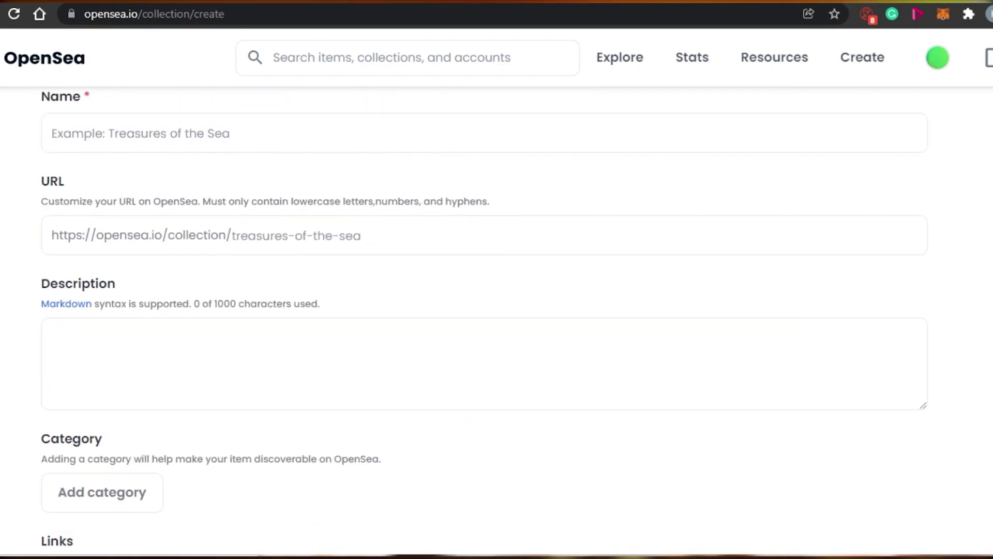
pyautogui.scroll(8, 427, 250)
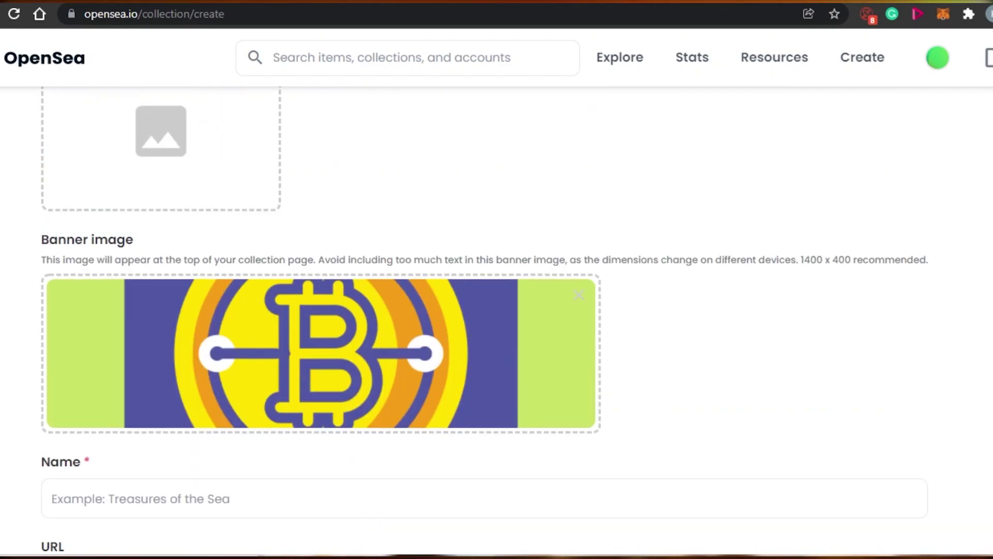
pyautogui.scroll(-2, 427, 251)
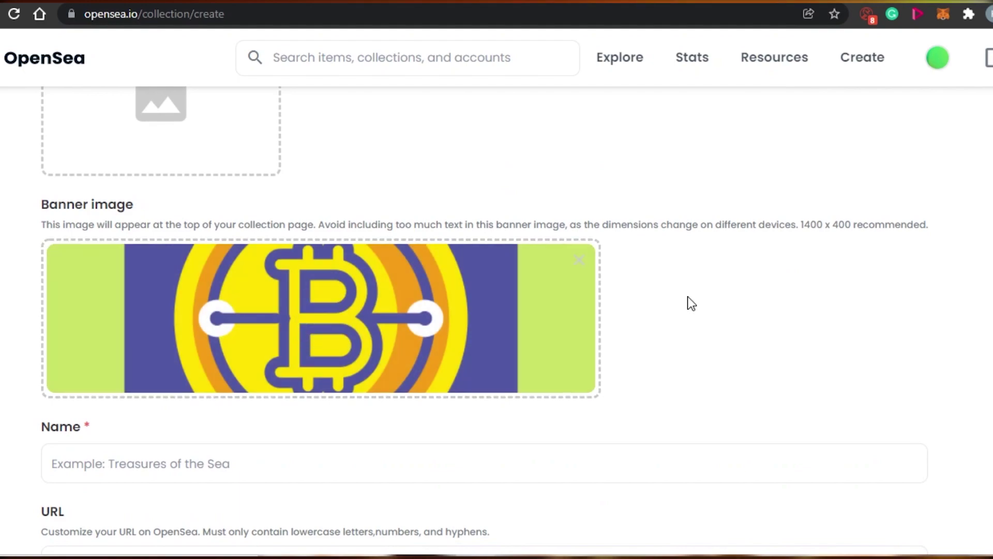
pyautogui.moveTo(802, 228); pyautogui.dragTo(856, 227)
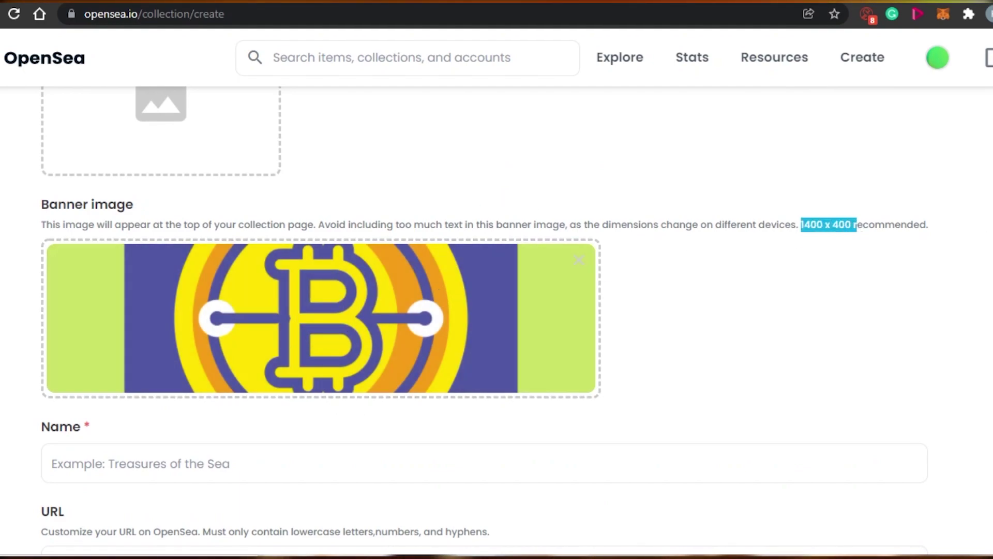
pyautogui.scroll(-5, 658, 282)
pyautogui.scroll(1, 446, 212)
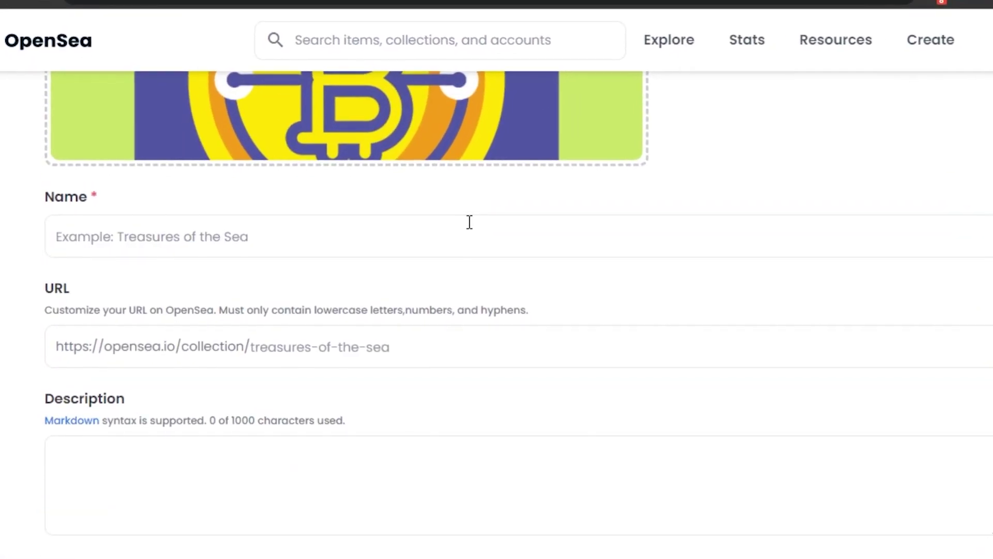
# - Paste 'The Color Bitcoins' into the Name field, confirmed as available
pyautogui.click(186, 174)
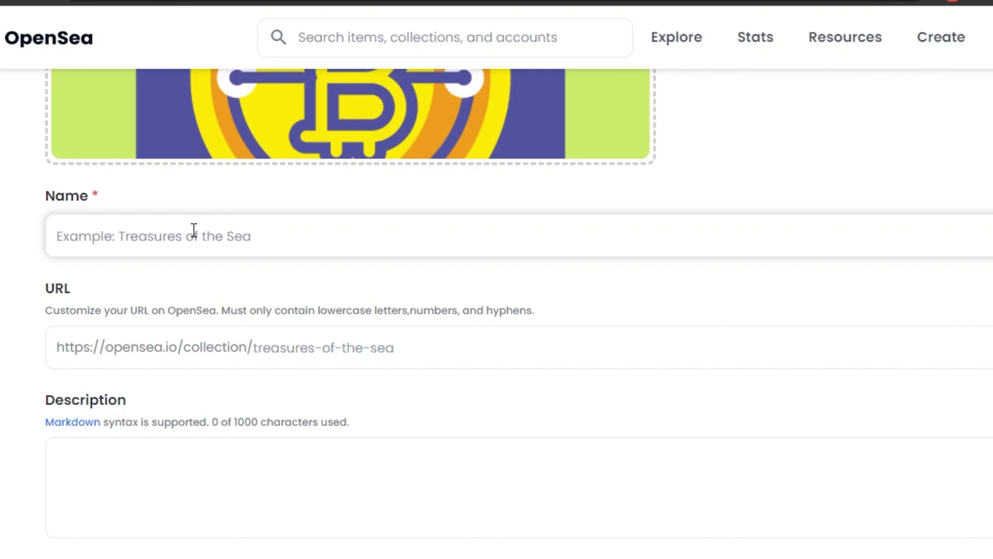
pyautogui.write('The Color Bitcoins')
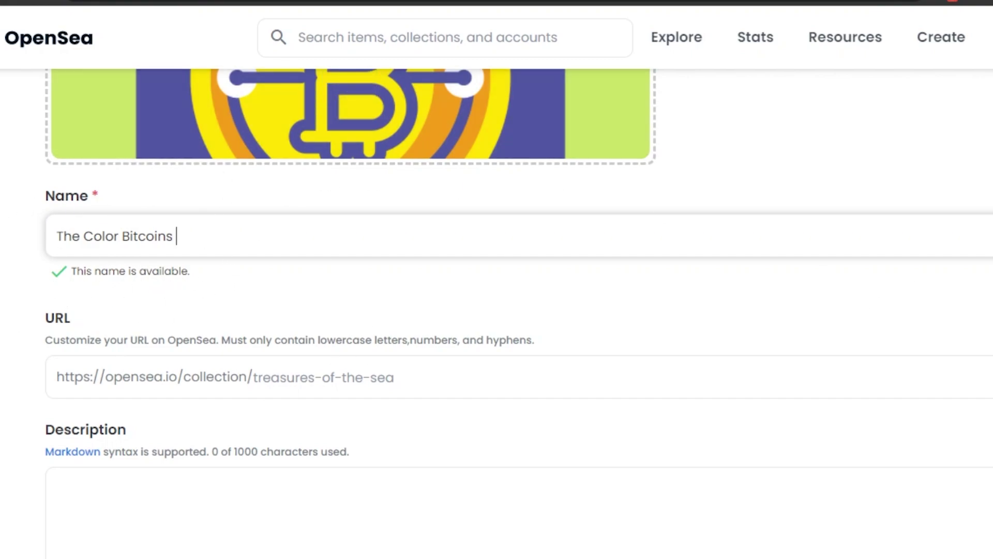
pyautogui.scroll(10, 497, 310)
pyautogui.scroll(-15, 497, 310)
pyautogui.scroll(12, 497, 311)
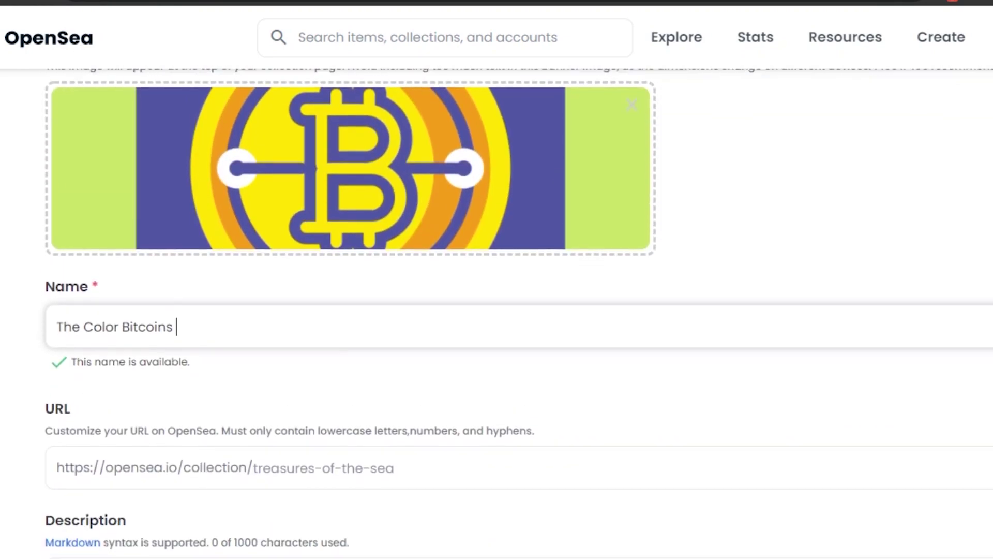
pyautogui.scroll(-5, 497, 311)
pyautogui.scroll(3, 497, 311)
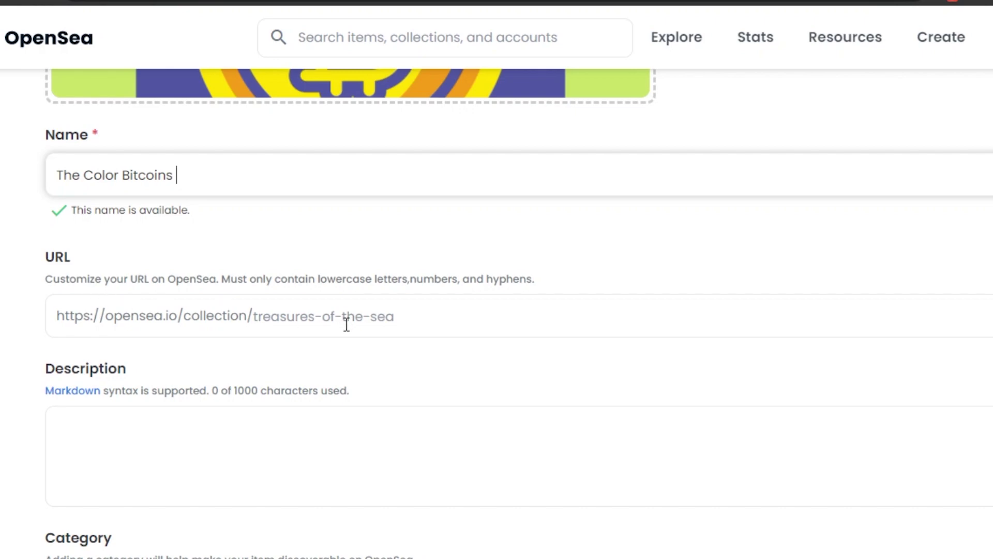
pyautogui.click(129, 310)
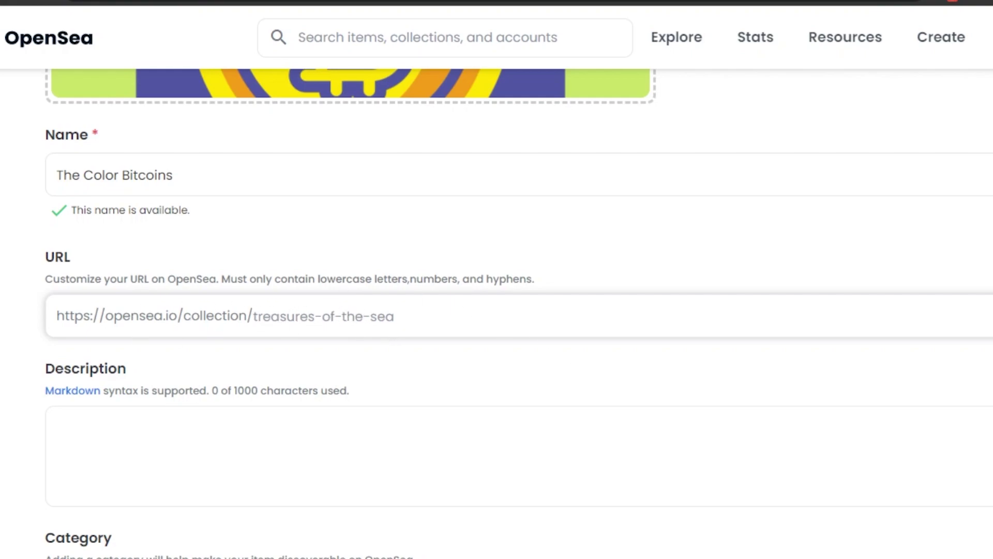
# - Enter 'thecolorbitcoins' after the opensea.io/collection/ URL prefix
pyautogui.scroll(-10, 517, 310)
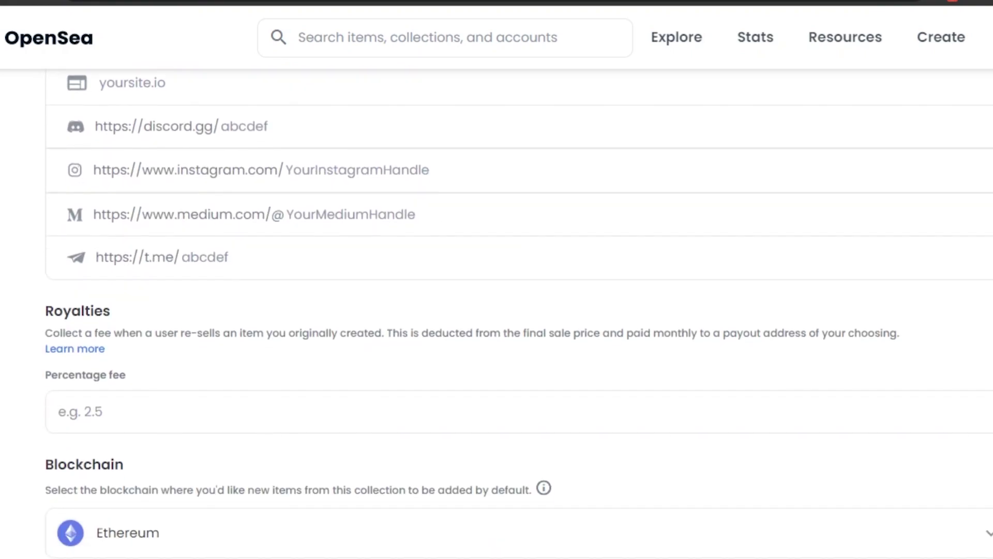
pyautogui.scroll(18, 518, 311)
pyautogui.scroll(-10, 408, 268)
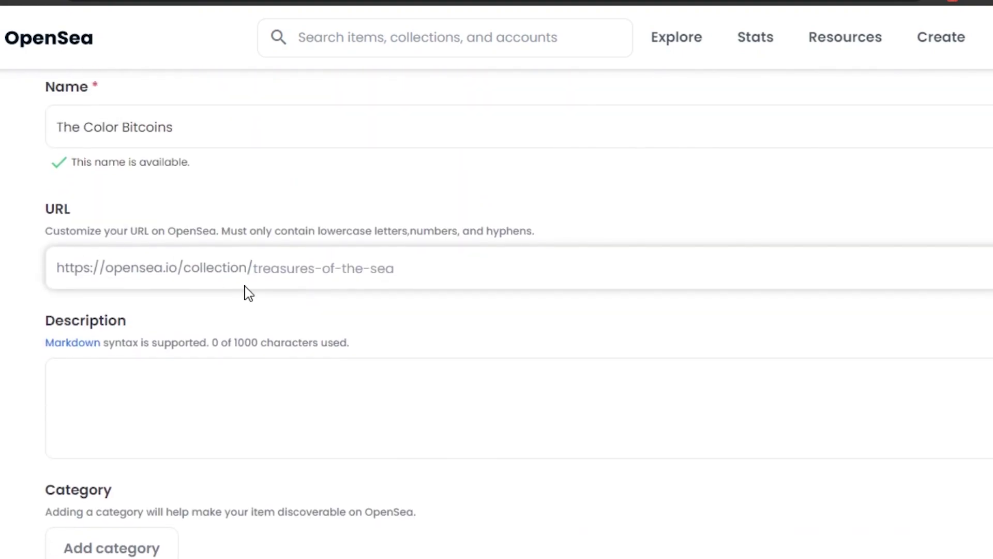
pyautogui.write('thecolorbitcoins')
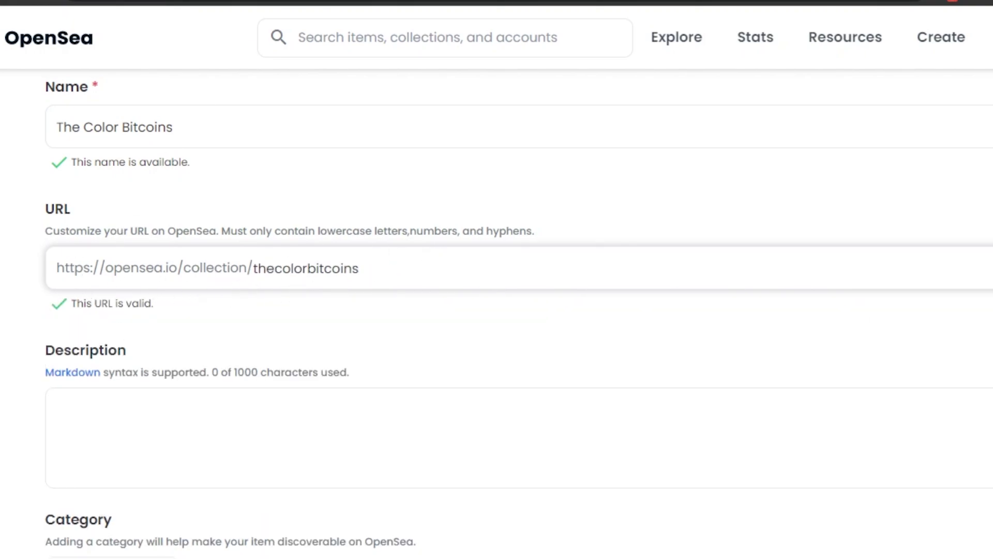
pyautogui.scroll(10, 486, 302)
pyautogui.scroll(-9, 487, 302)
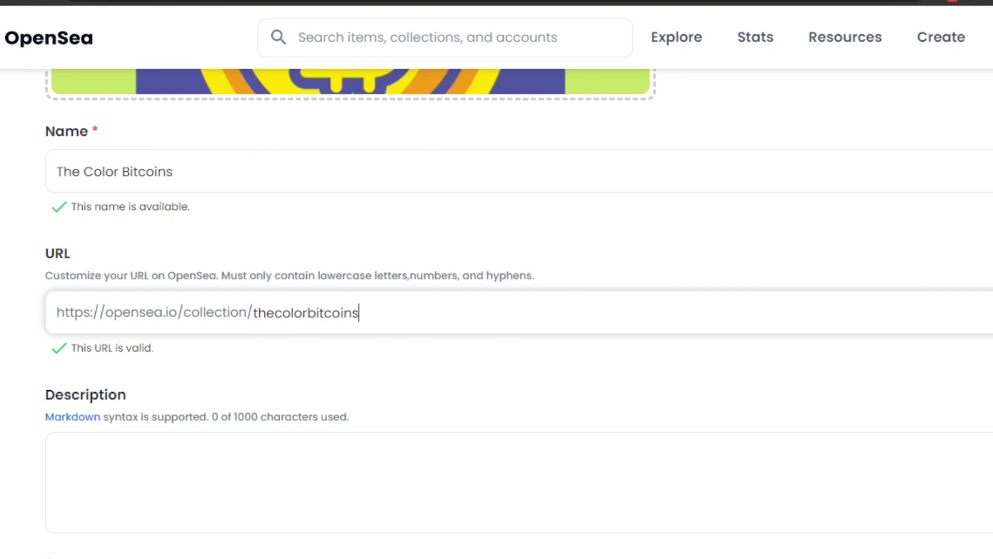
pyautogui.scroll(-4, 363, 300)
# - Write the description 'These Are Color Bitcoins nfts but of course without the real Bitcoins.'
pyautogui.click(226, 271)
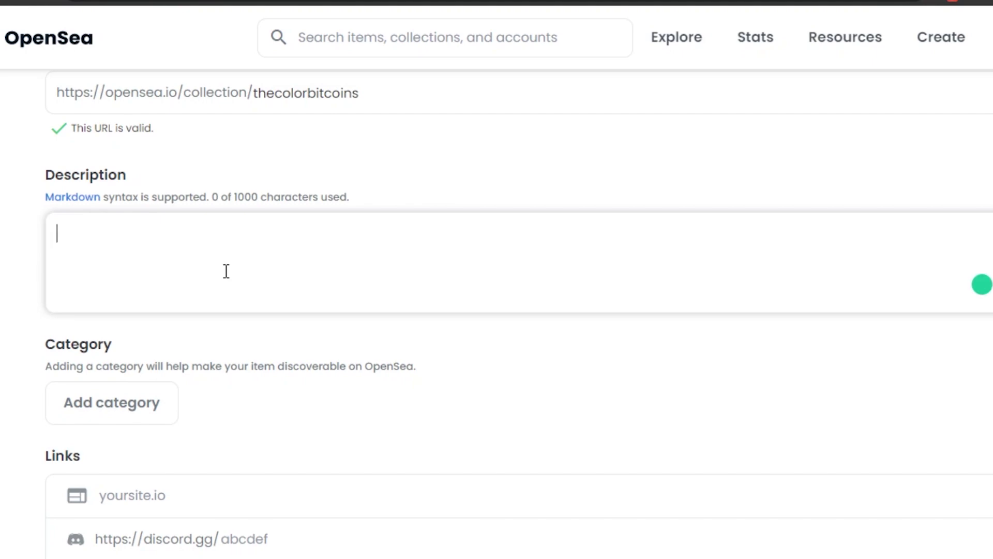
pyautogui.write('The')
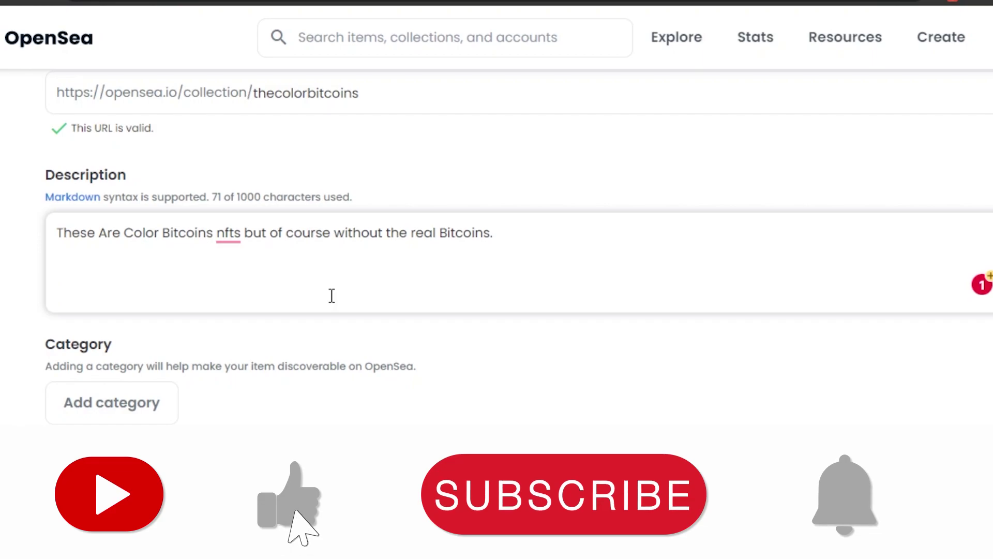
pyautogui.scroll(15, 916, 263)
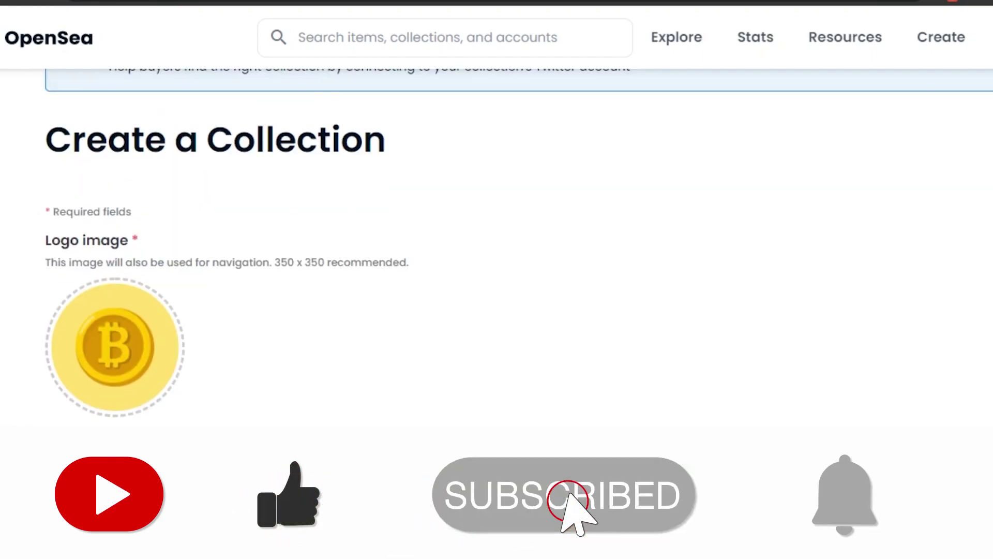
pyautogui.scroll(-15, 916, 263)
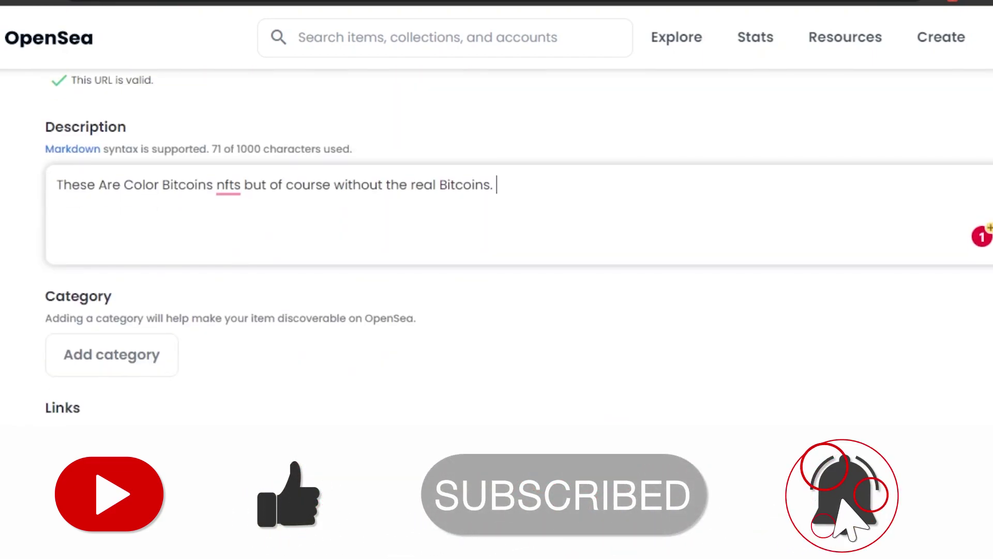
pyautogui.scroll(15, 916, 264)
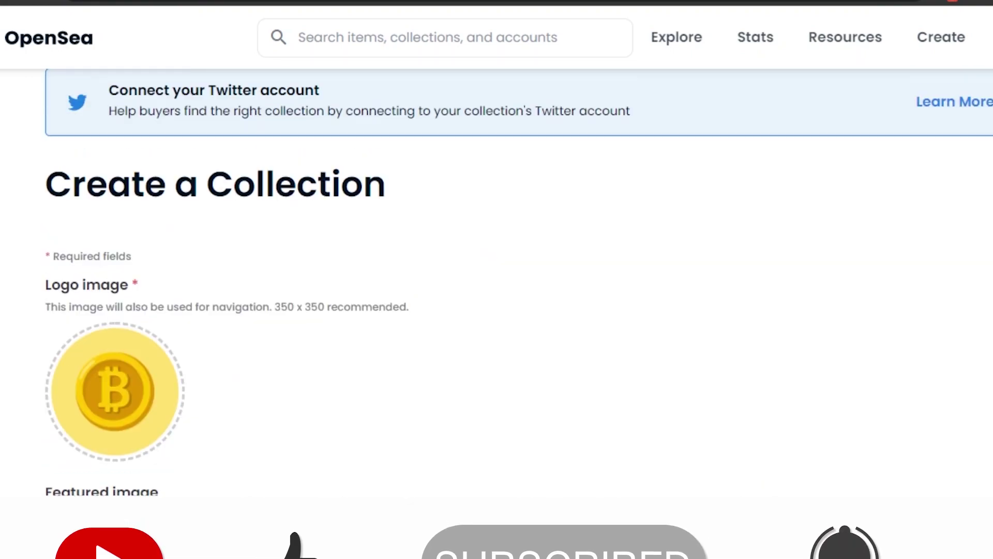
pyautogui.scroll(-5, 916, 263)
pyautogui.scroll(-12, 916, 263)
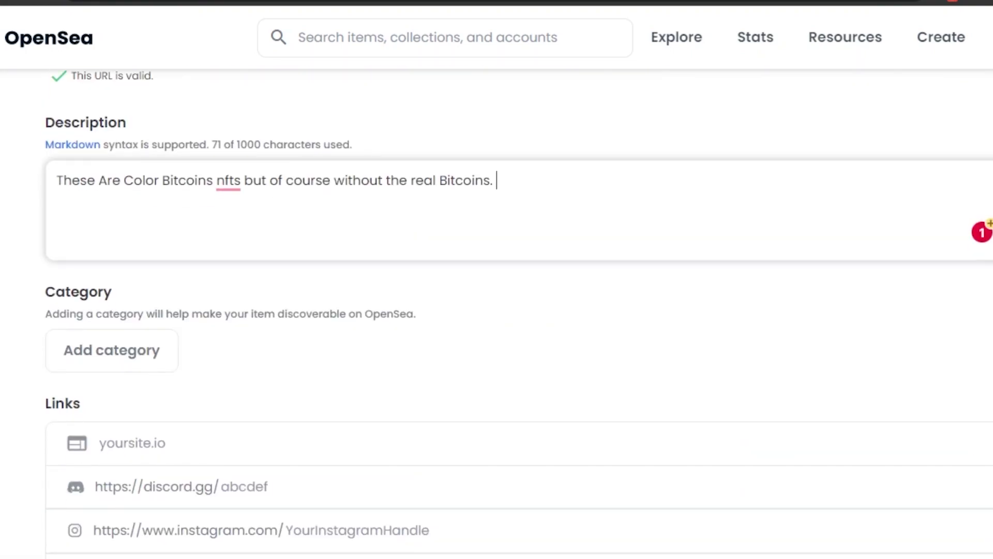
pyautogui.scroll(-2, 916, 263)
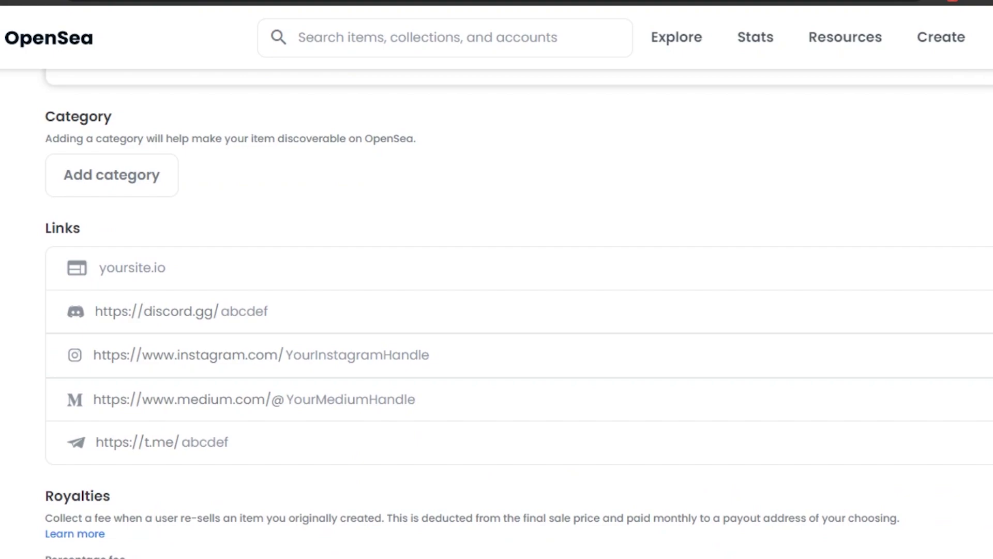
# - Choose Art from the category list for the collection
pyautogui.click(113, 187)
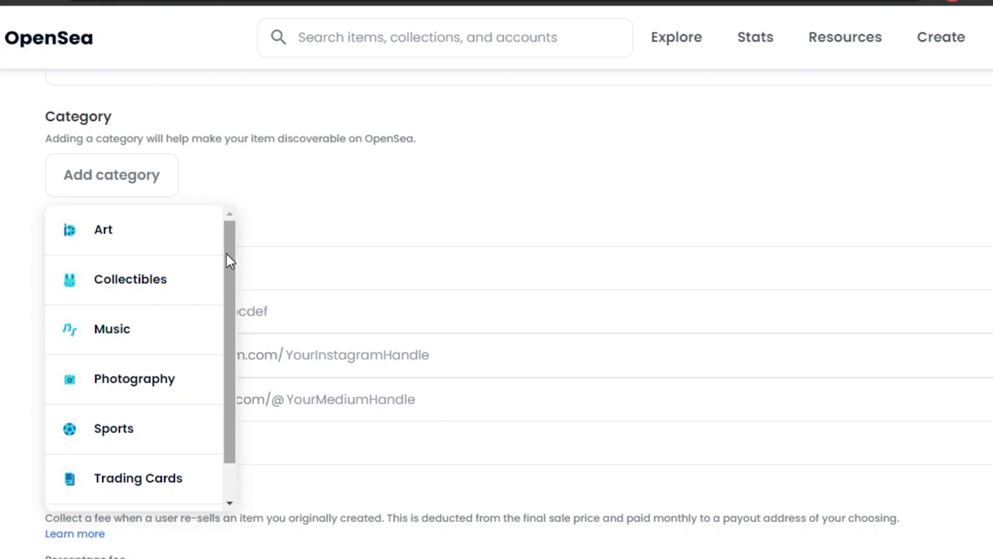
pyautogui.moveTo(225, 253)
pyautogui.mouseDown()
pyautogui.moveTo(229, 334)
pyautogui.moveTo(232, 267)
pyautogui.mouseUp()
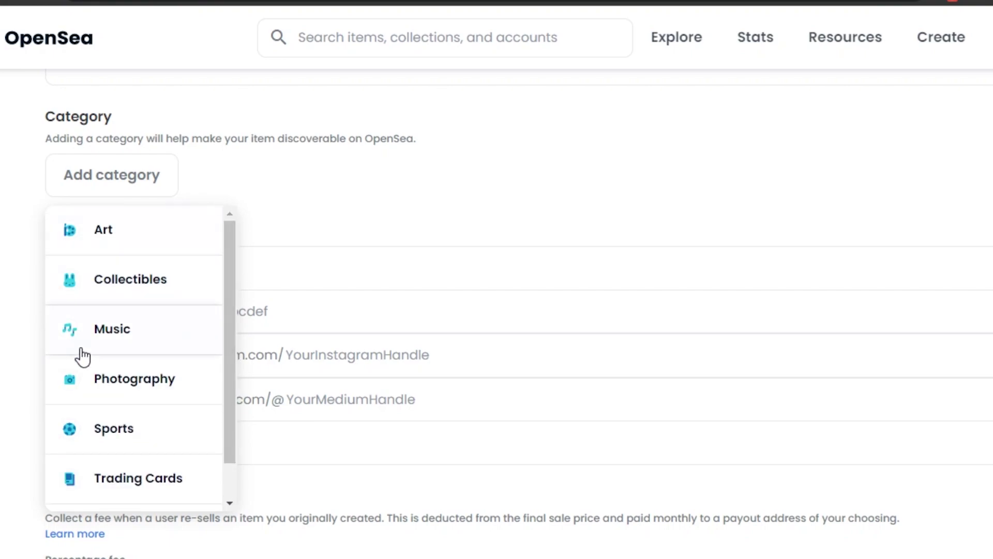
pyautogui.click(119, 233)
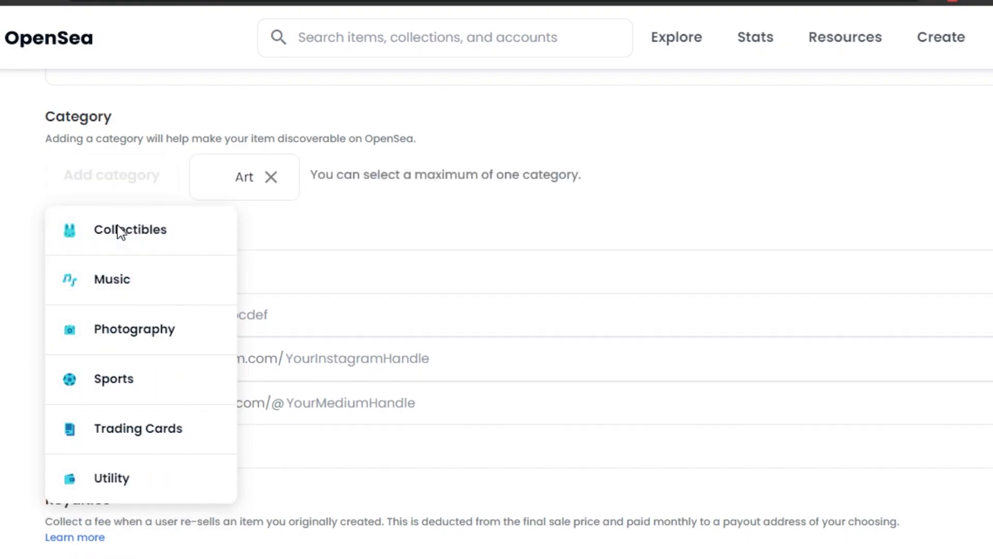
pyautogui.click(305, 222)
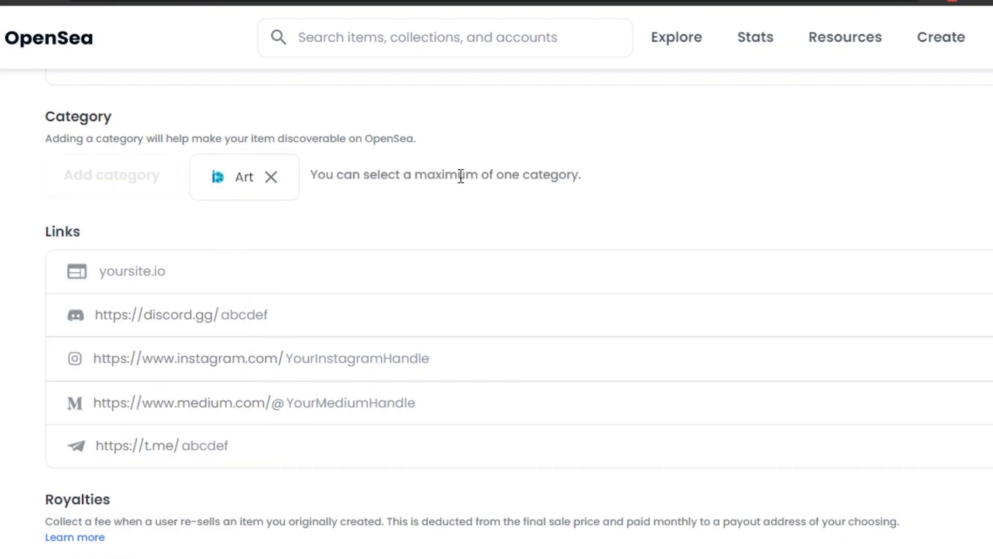
pyautogui.scroll(-3, 497, 310)
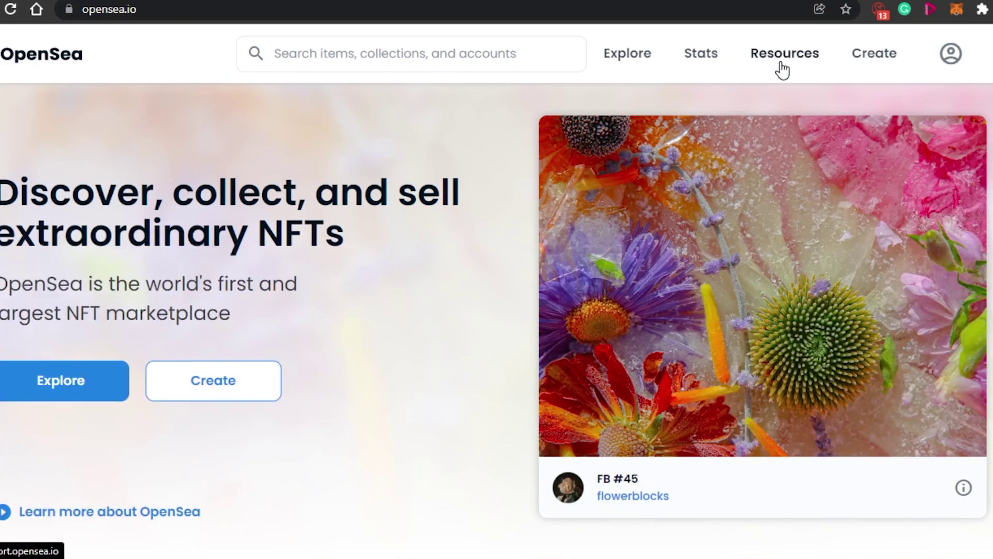
pyautogui.moveTo(800, 64)
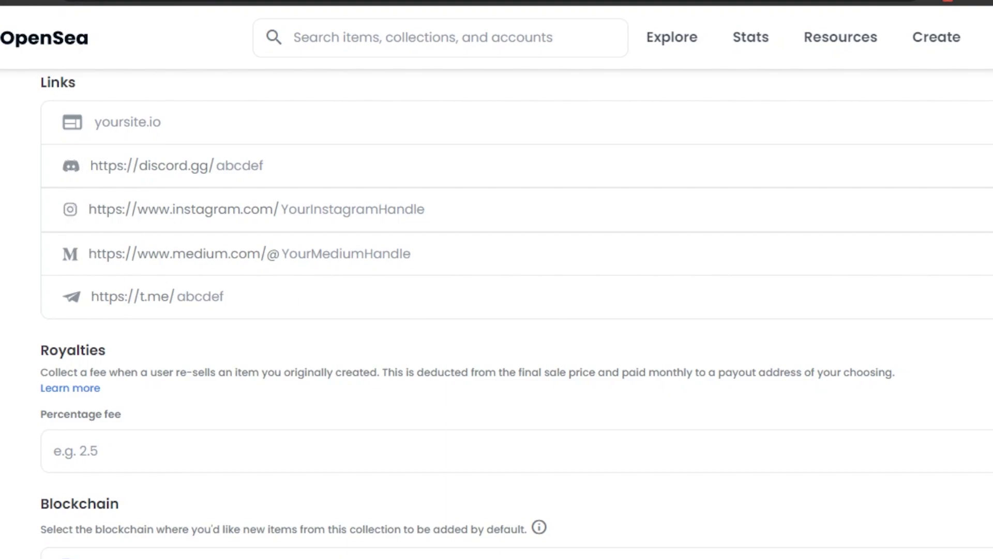
# - Enter 2.5 as the royalty percentage fee under Royalties
pyautogui.scroll(3, 497, 310)
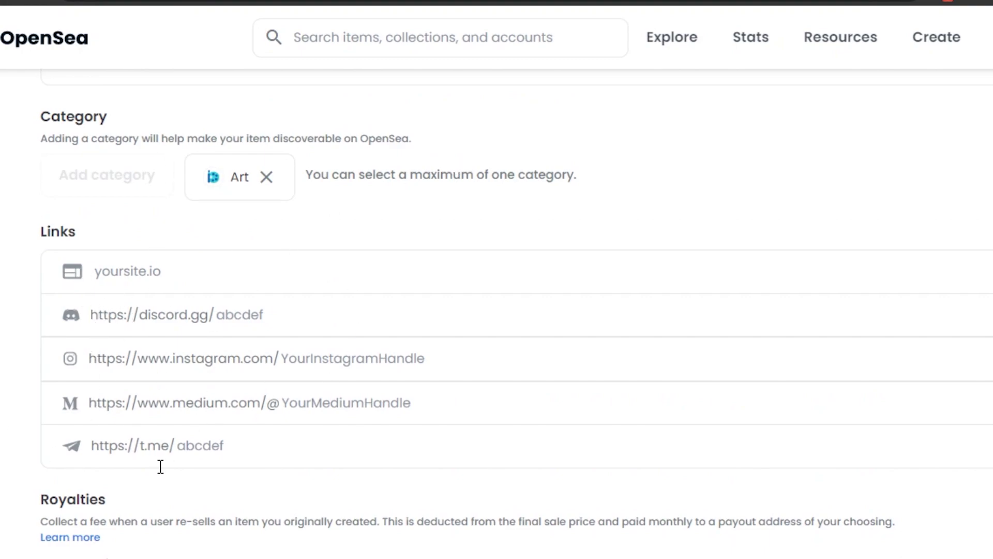
pyautogui.scroll(-8, 497, 311)
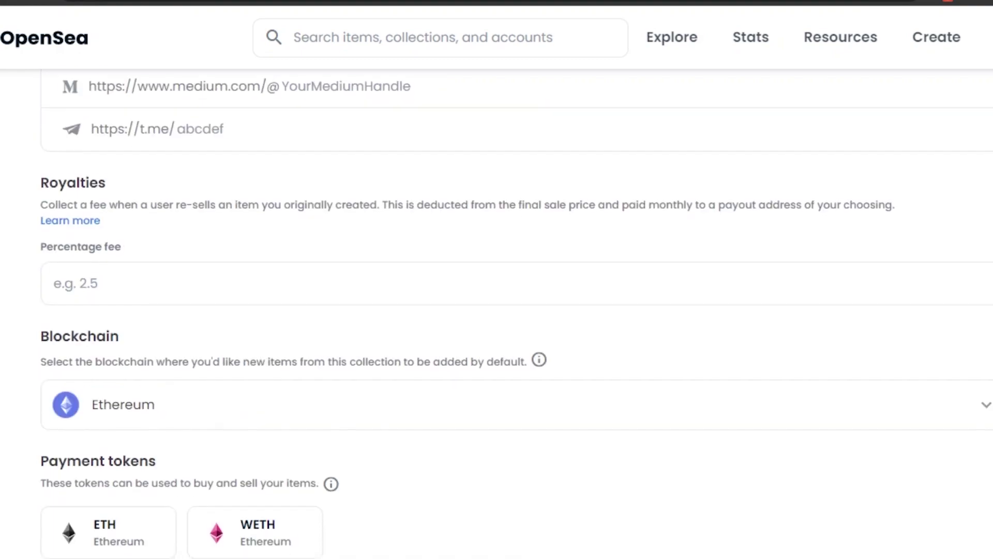
pyautogui.scroll(1, 497, 311)
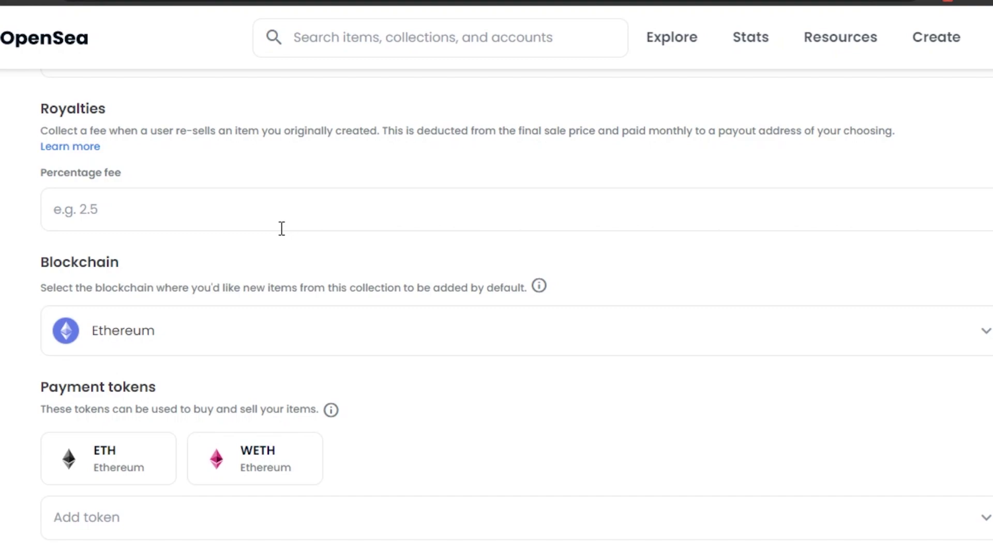
pyautogui.click(112, 206)
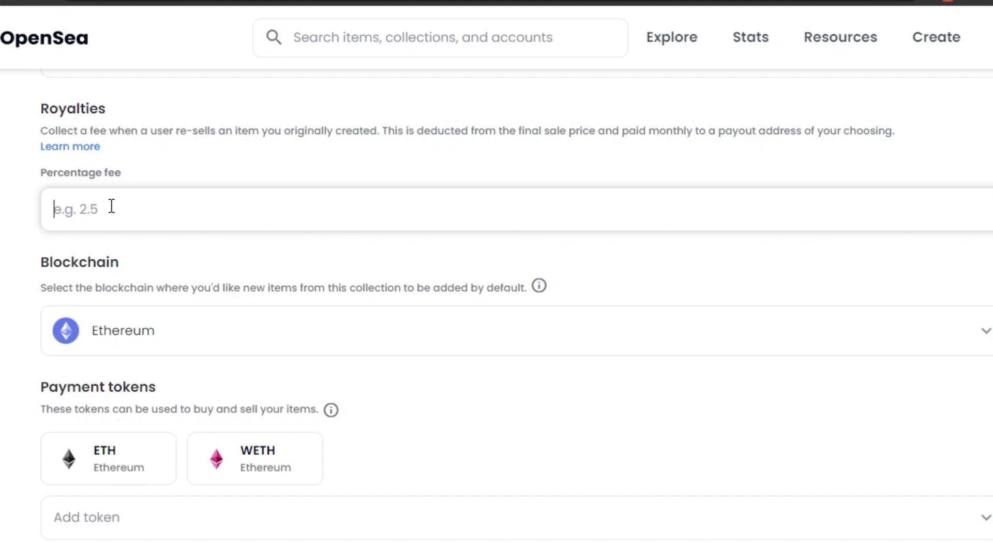
pyautogui.scroll(15, 496, 310)
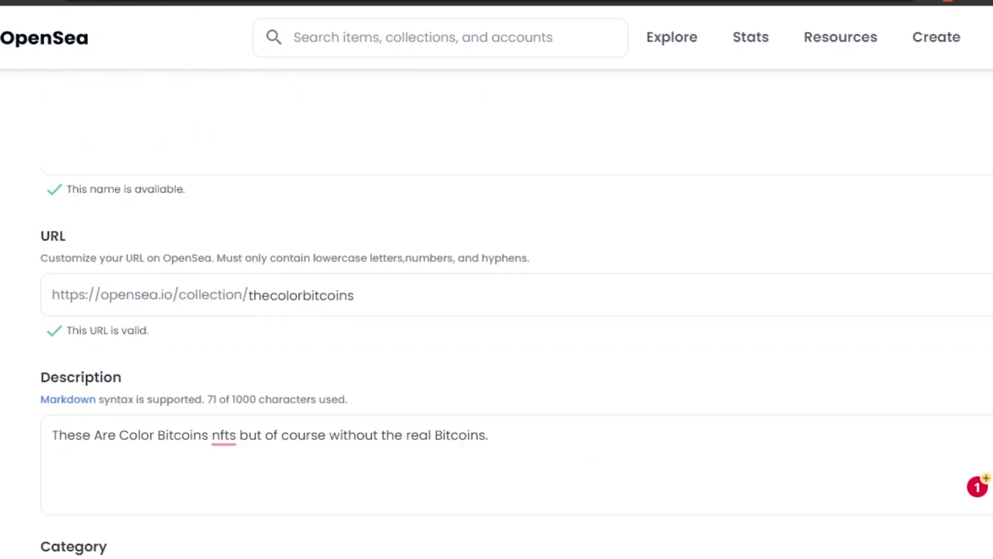
pyautogui.scroll(-12, 497, 310)
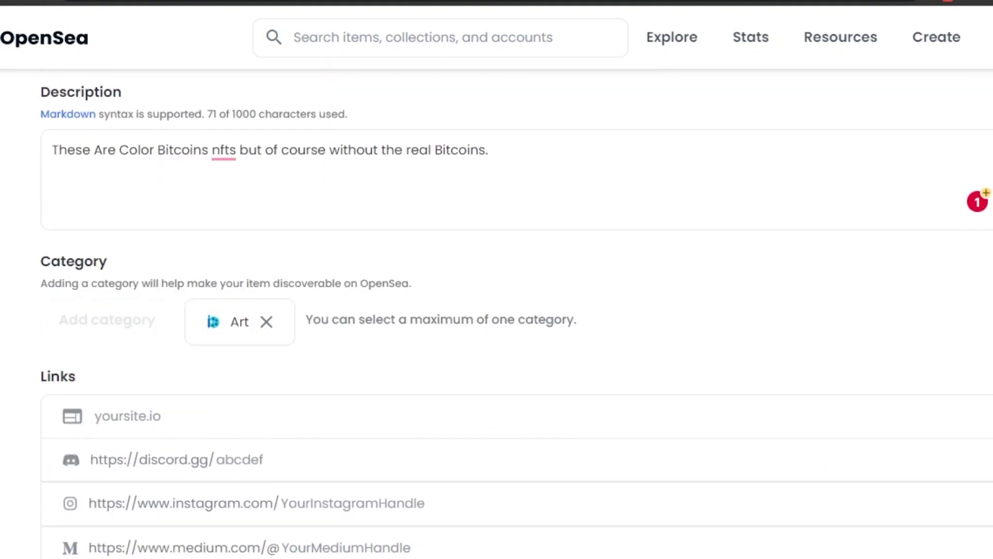
pyautogui.click(73, 402)
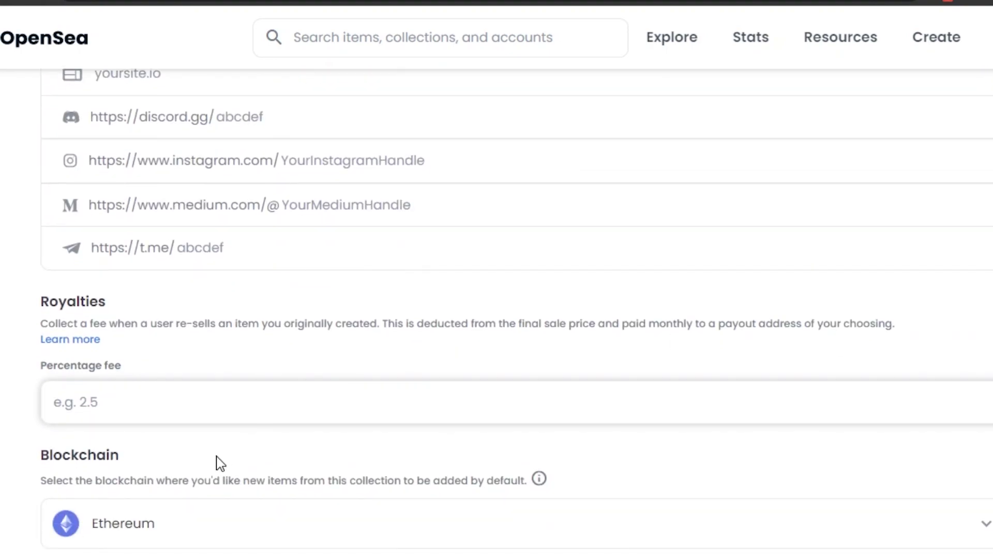
pyautogui.write('2')
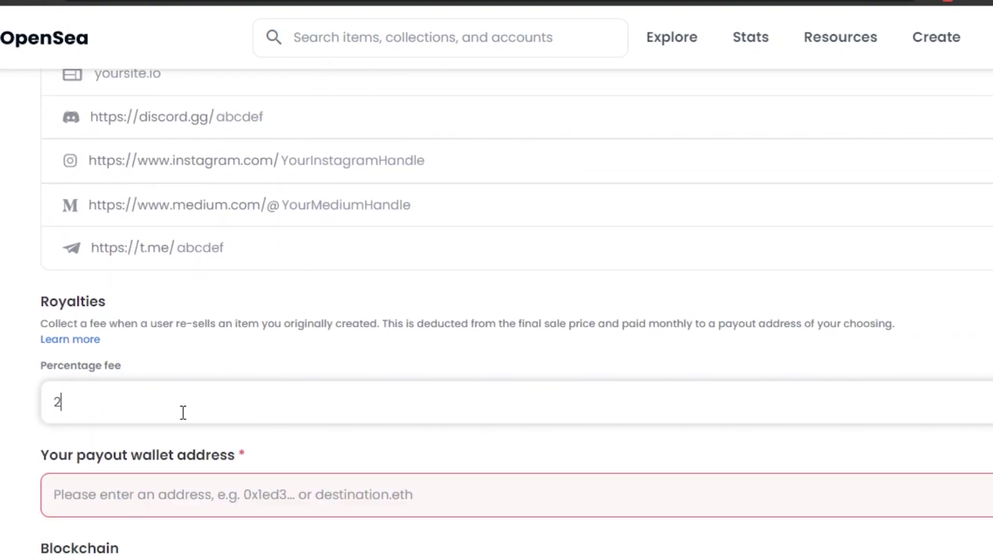
pyautogui.write('.5')
pyautogui.scroll(-5, 497, 310)
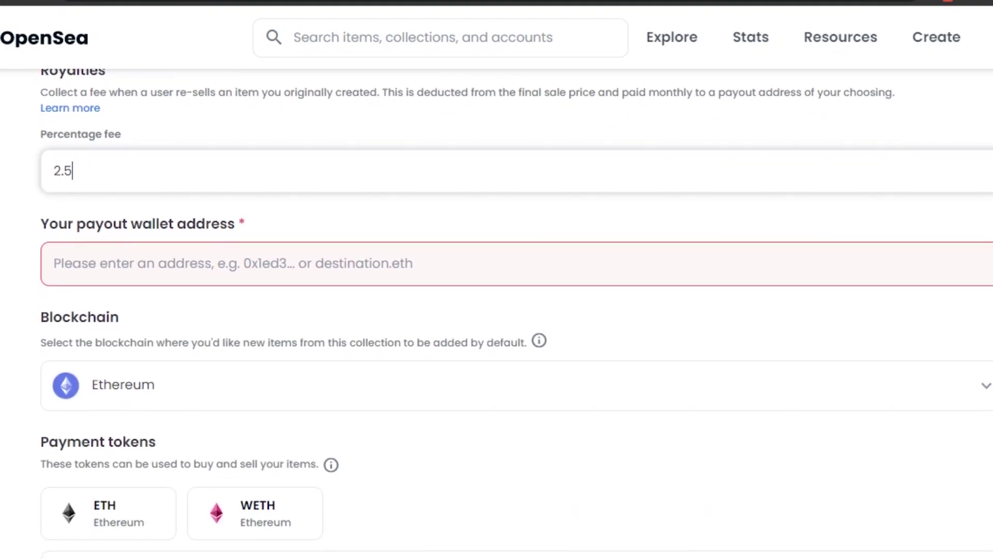
pyautogui.click(270, 241)
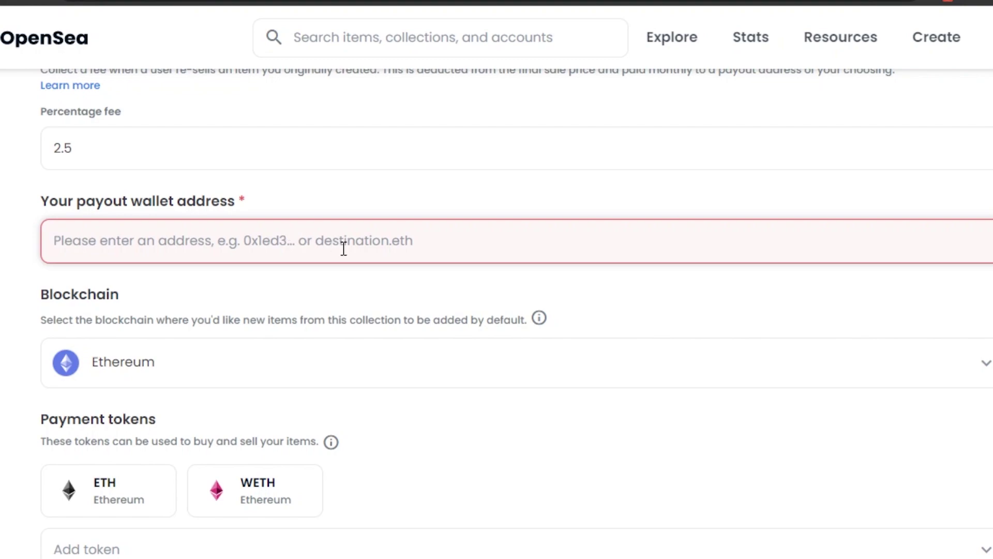
# - Expand the Ethereum blockchain dropdown to reveal the Polygon option
pyautogui.scroll(-3, 497, 310)
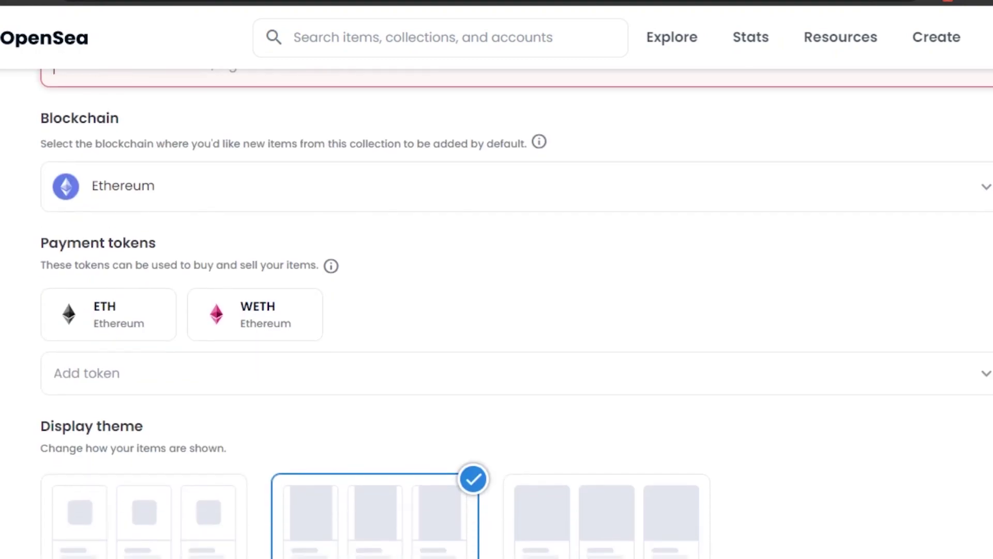
pyautogui.scroll(-1, 497, 311)
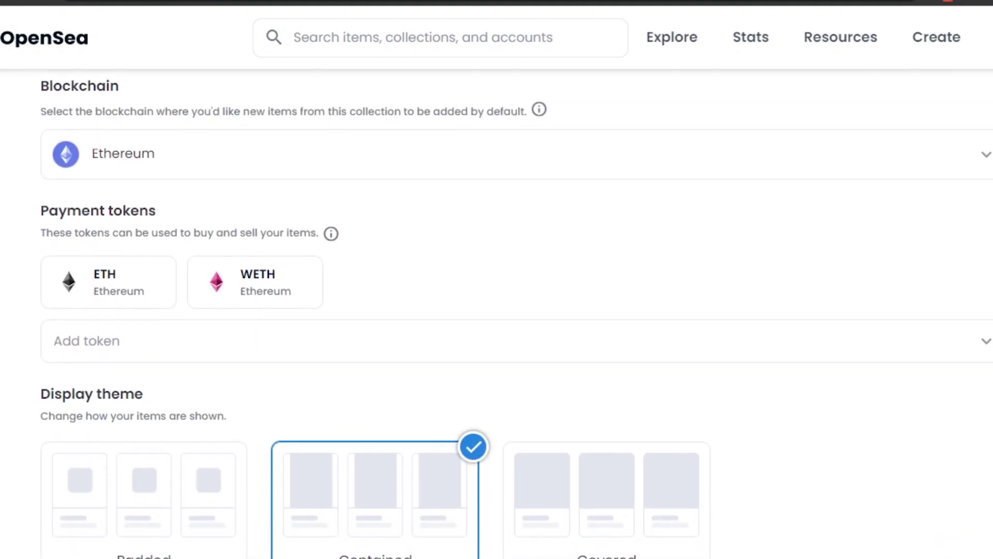
pyautogui.scroll(3, 366, 319)
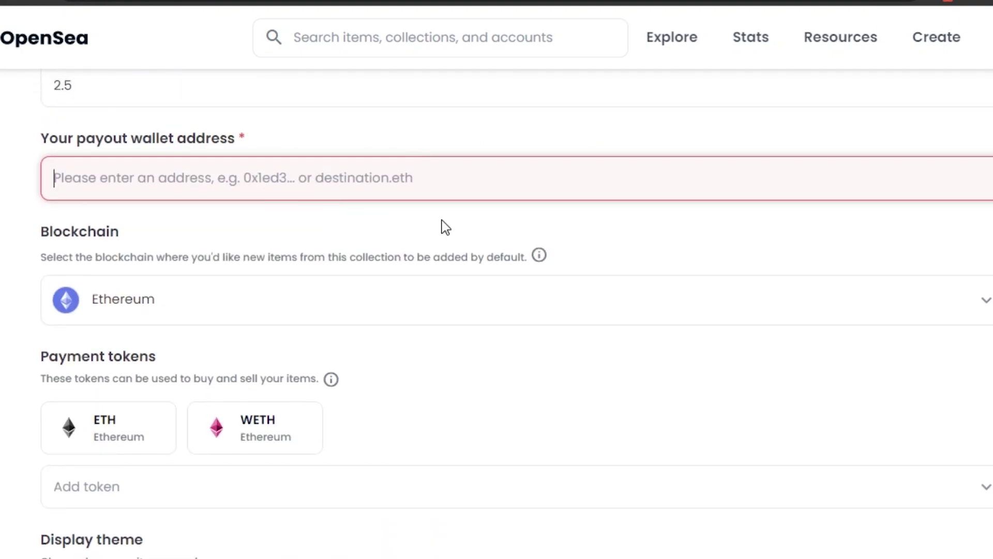
pyautogui.scroll(-3, 740, 305)
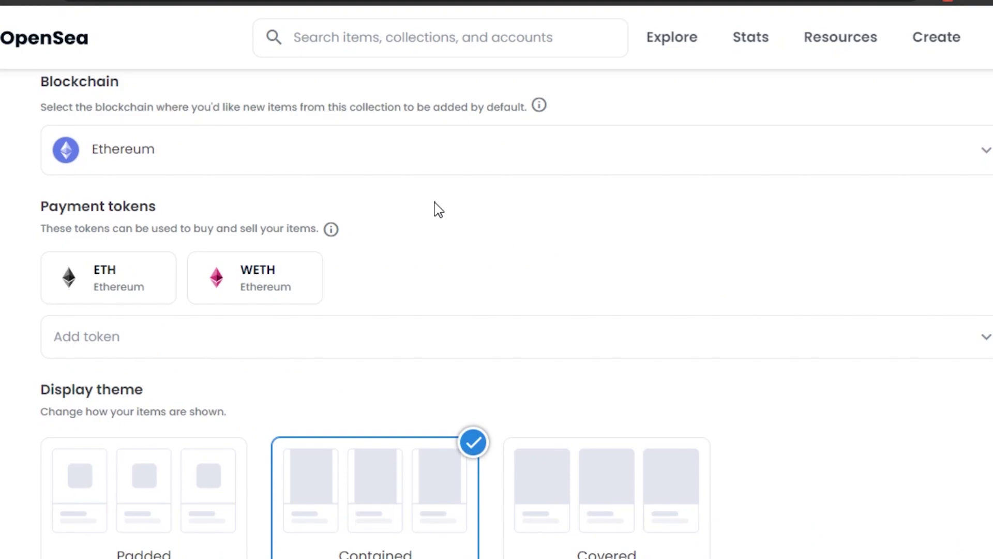
pyautogui.click(238, 147)
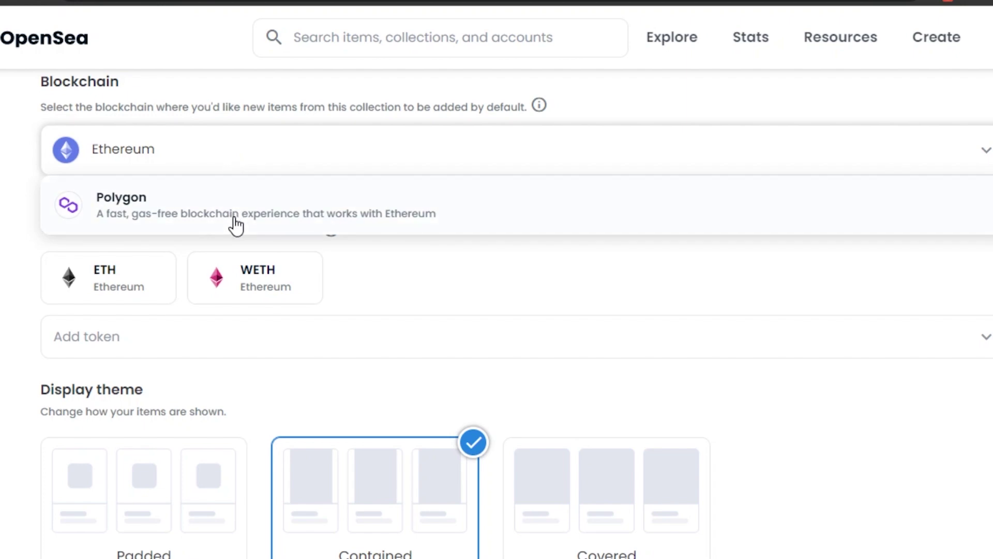
# - Keep Ethereum as the blockchain and add DAI as a payment token beside ETH and WETH
pyautogui.click(265, 153)
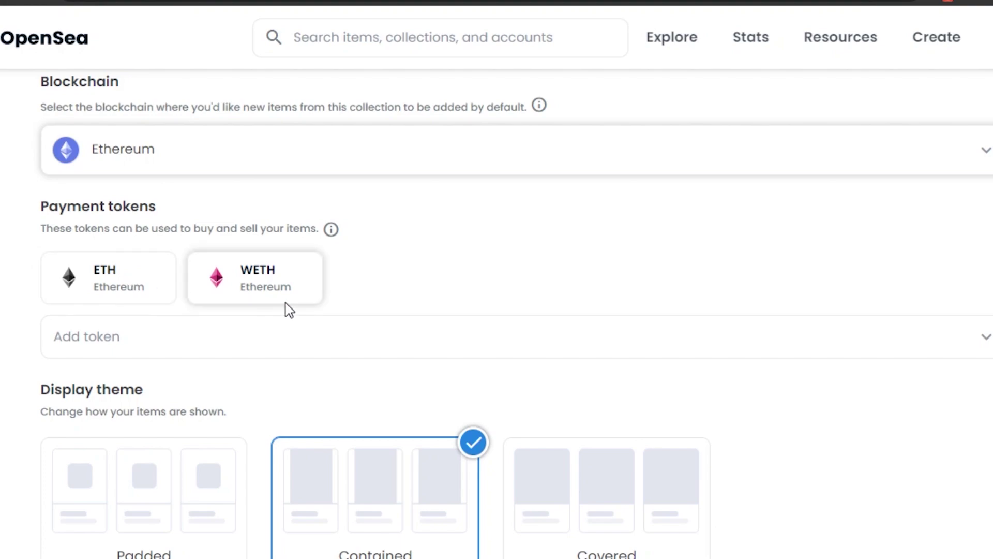
pyautogui.click(112, 289)
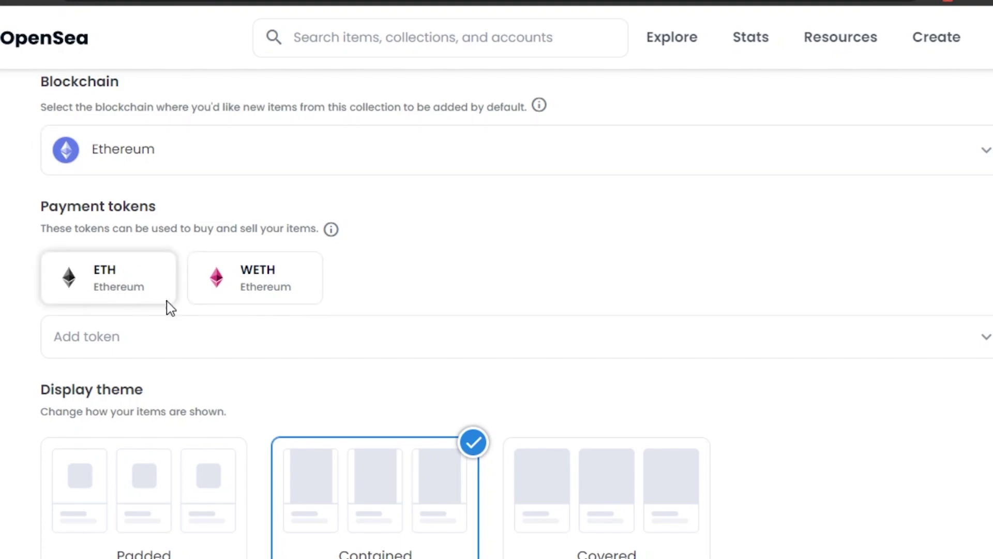
pyautogui.click(987, 339)
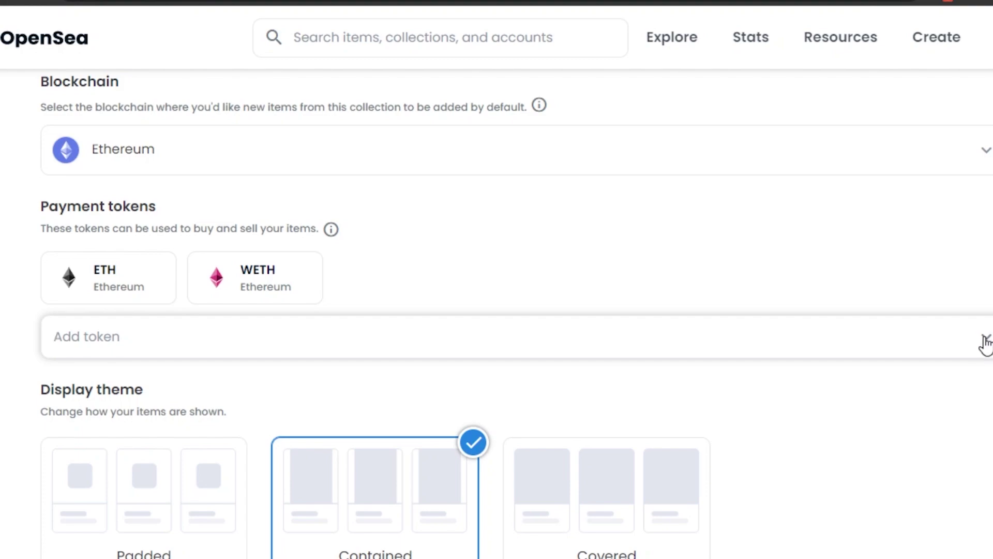
pyautogui.click(816, 347)
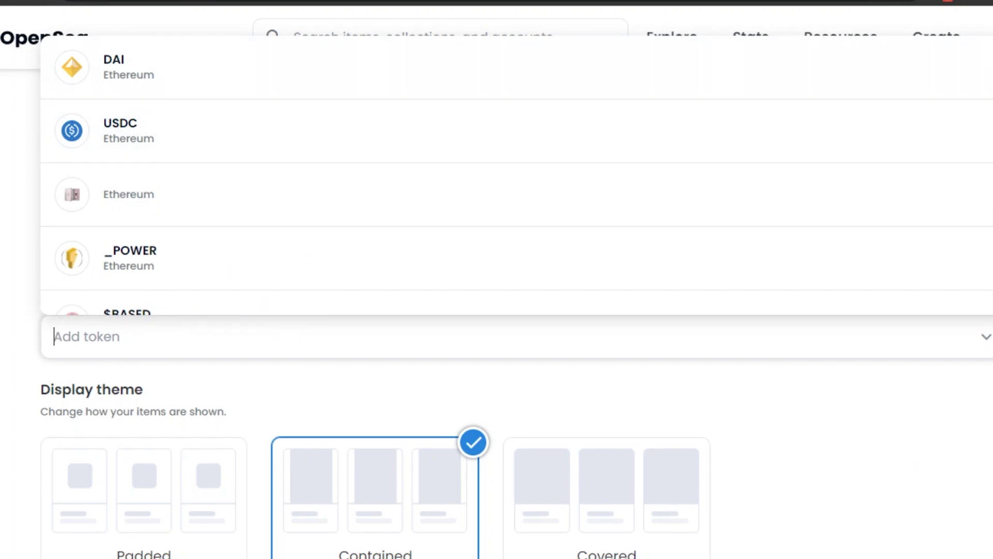
pyautogui.scroll(-5, 518, 176)
pyautogui.scroll(-15, 518, 176)
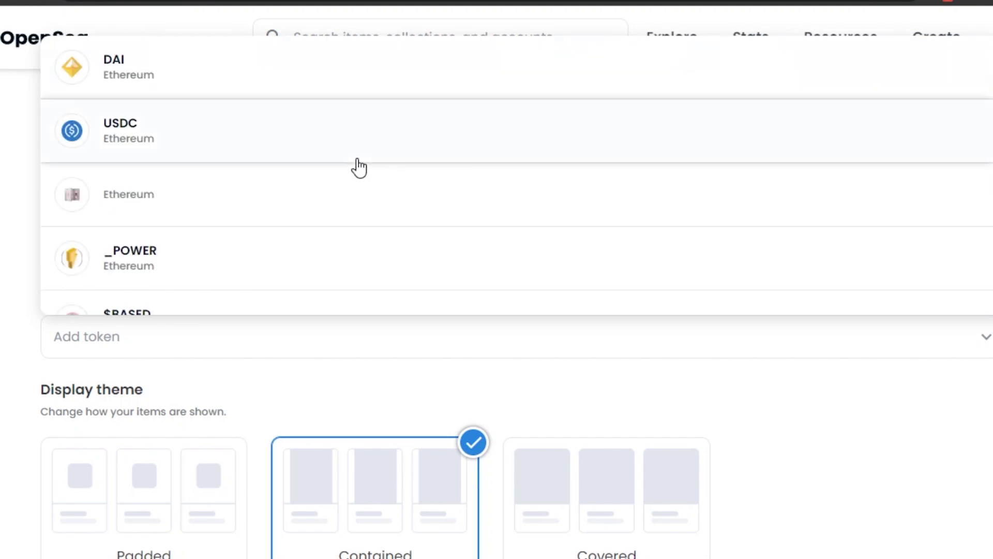
pyautogui.click(209, 72)
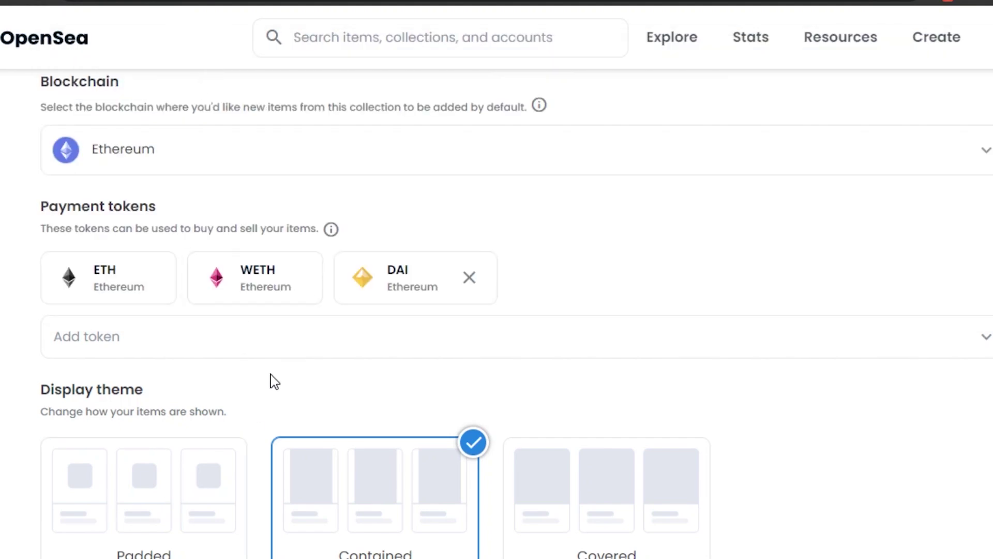
pyautogui.scroll(-4, 497, 311)
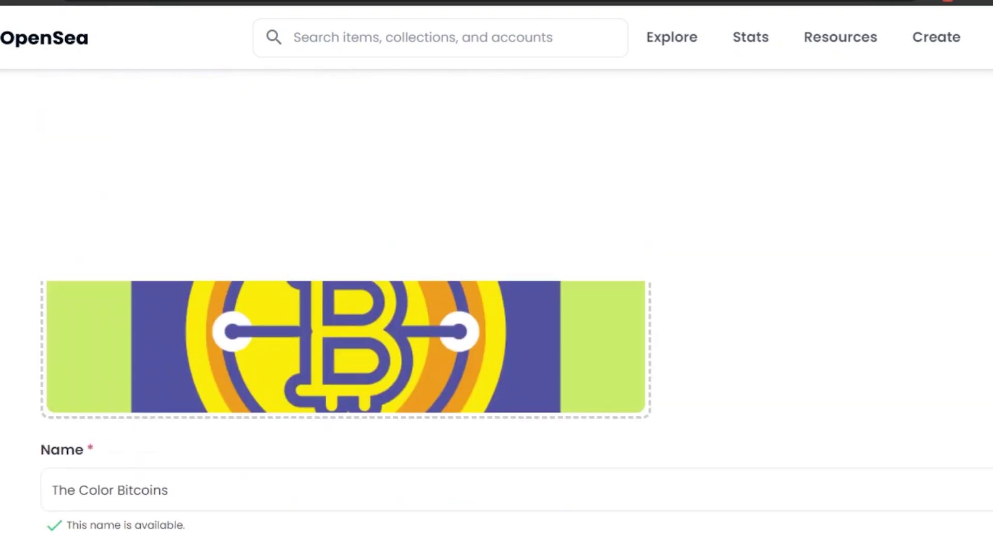
# - Scroll through the completed The Color Bitcoins form to review its fields before creating it
pyautogui.scroll(-15, 497, 310)
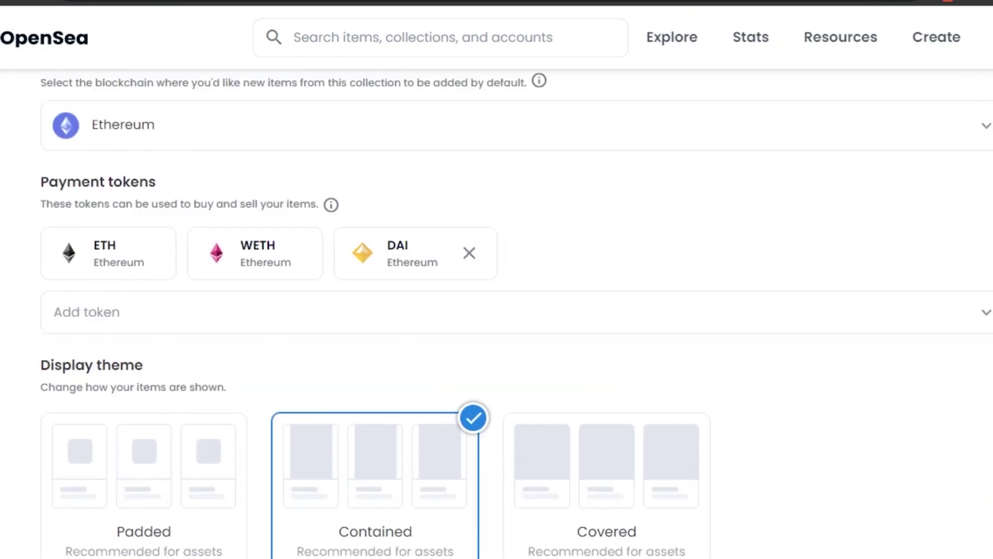
pyautogui.scroll(-2, 943, 473)
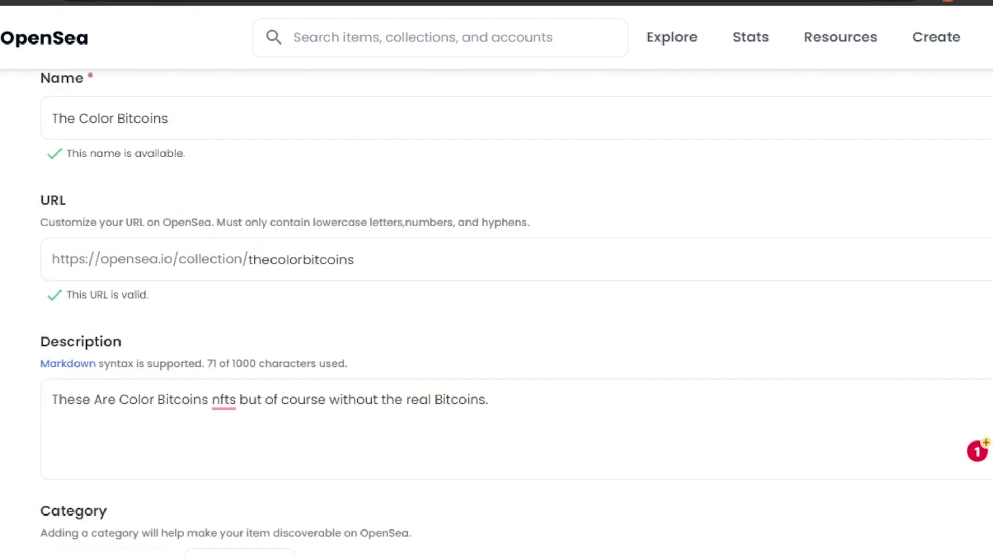
pyautogui.scroll(-15, 942, 473)
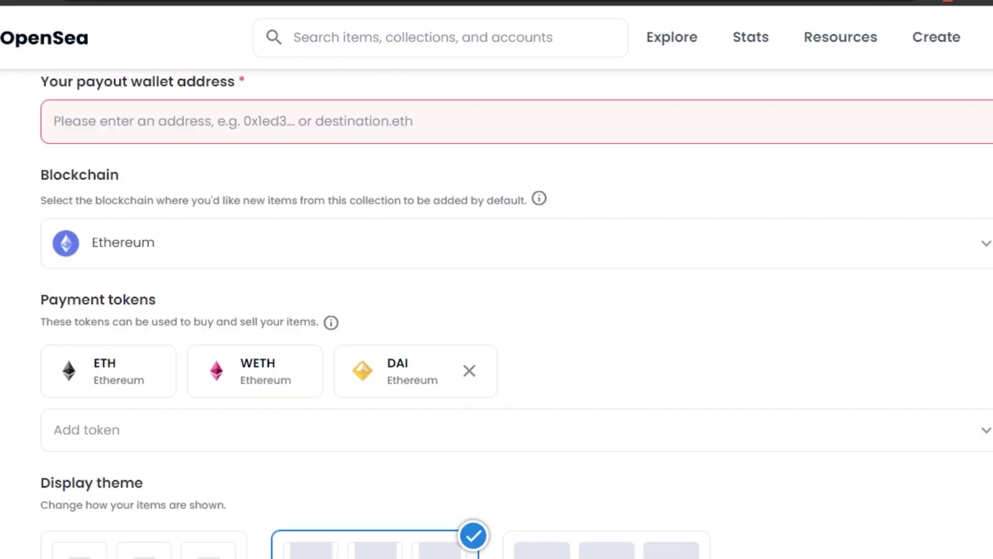
pyautogui.scroll(1, 496, 311)
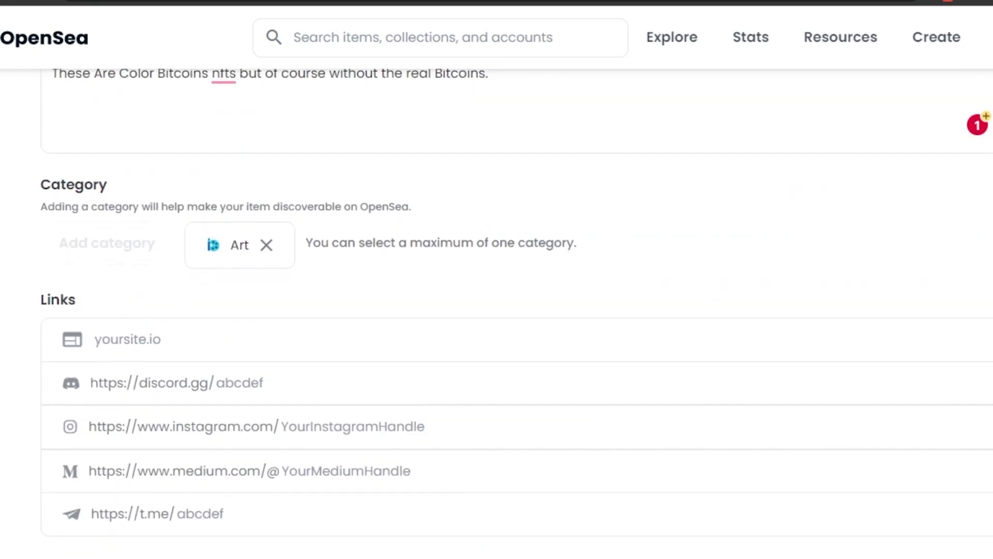
pyautogui.scroll(-10, 497, 311)
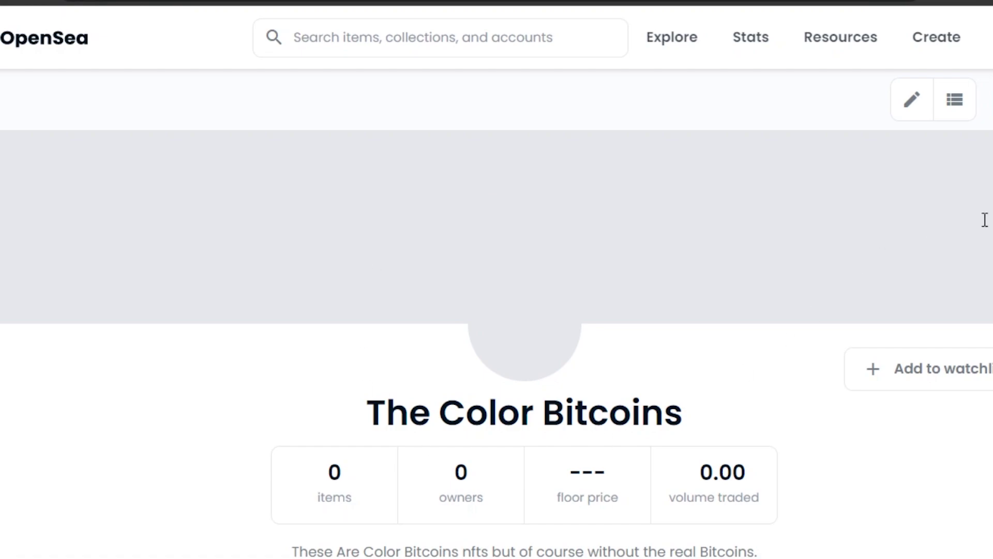
pyautogui.scroll(-10, 497, 341)
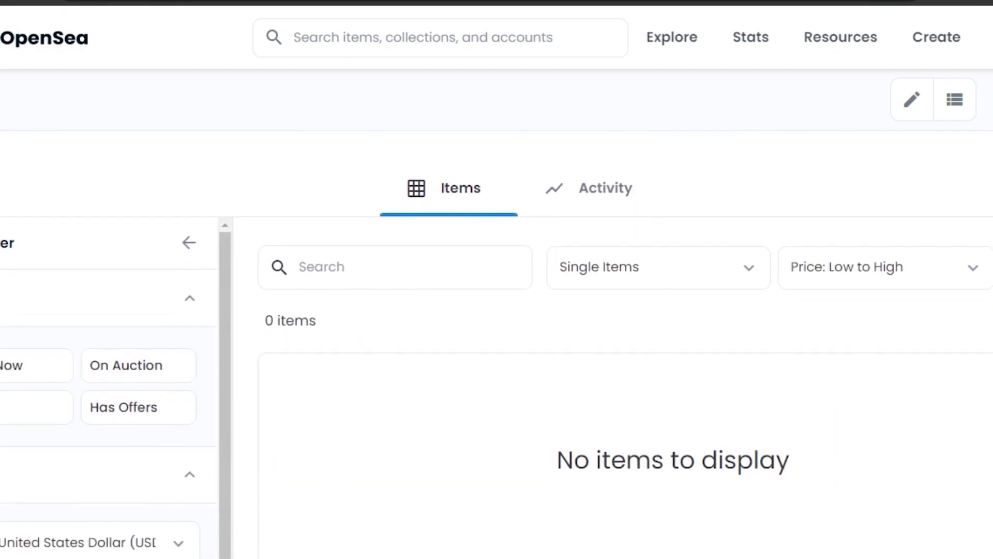
pyautogui.scroll(10, 496, 342)
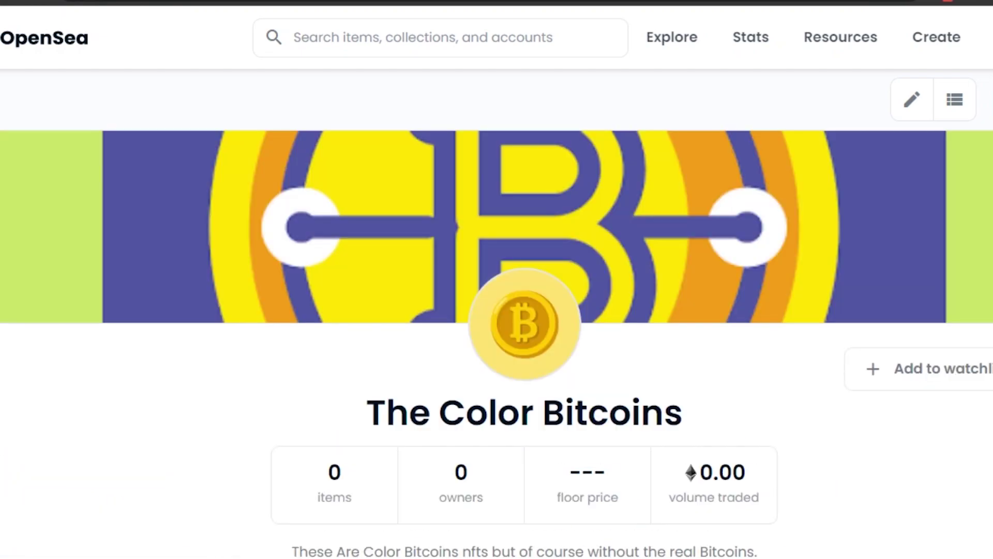
pyautogui.scroll(-5, 497, 341)
pyautogui.scroll(4, 497, 342)
pyautogui.scroll(-7, 497, 342)
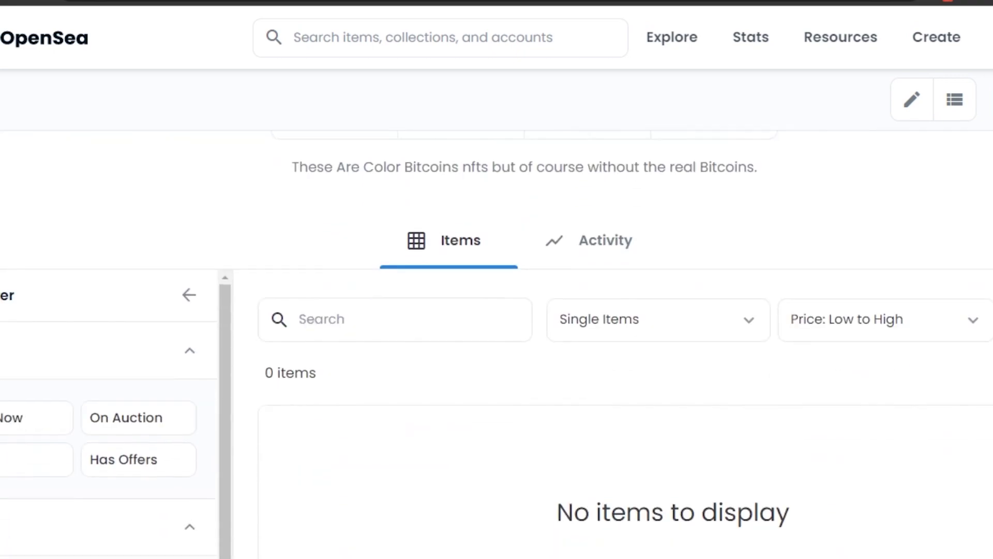
pyautogui.scroll(3, 496, 342)
pyautogui.scroll(4, 497, 341)
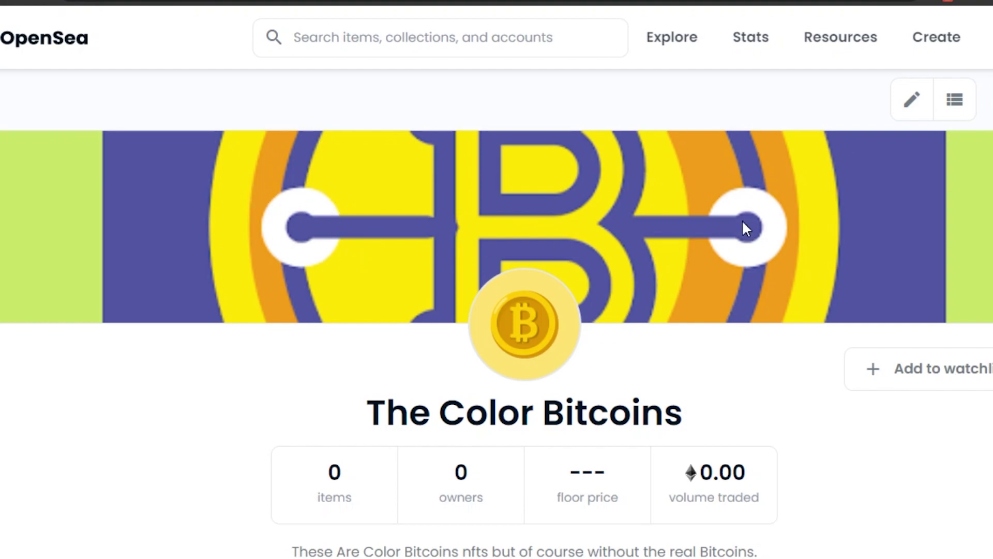
pyautogui.scroll(-5, 501, 315)
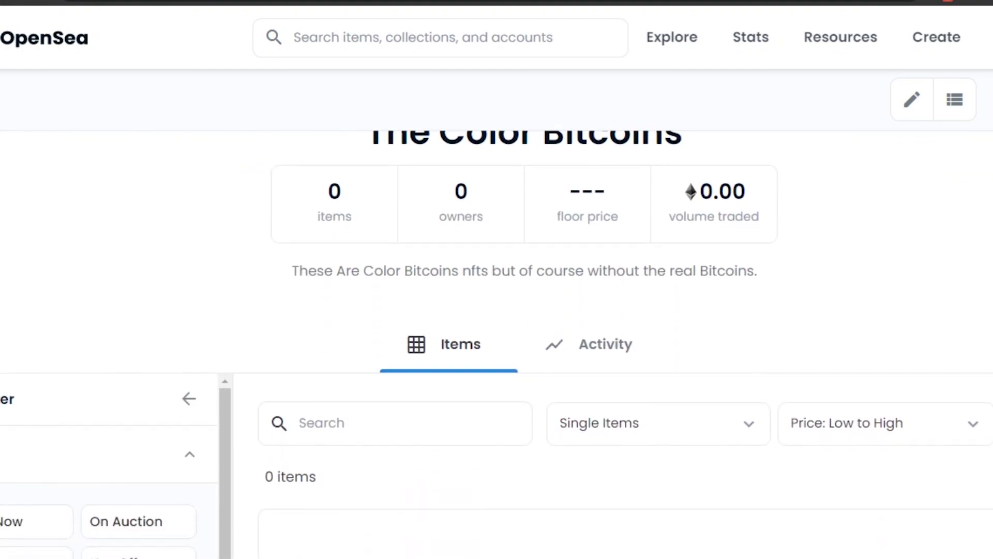
pyautogui.scroll(2, 500, 315)
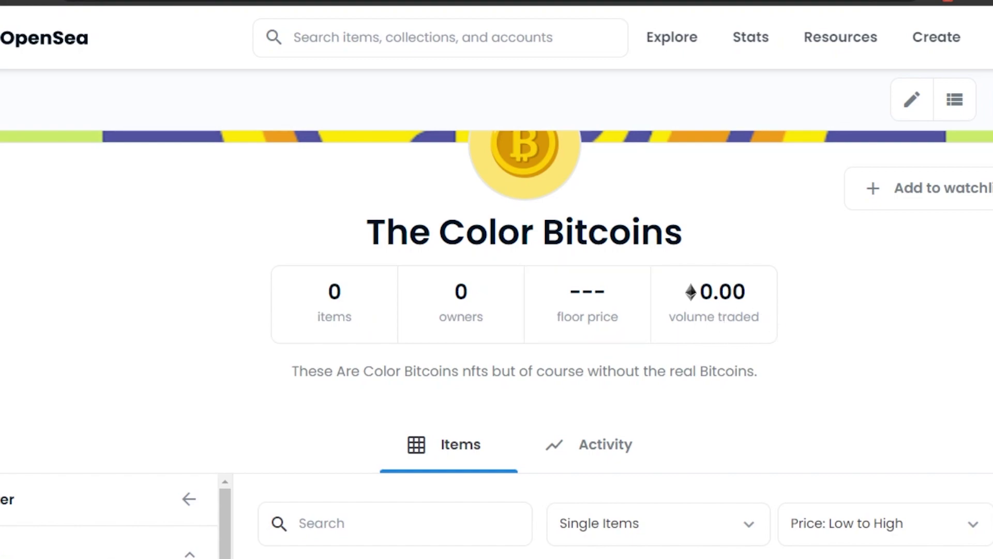
pyautogui.scroll(-5, 308, 404)
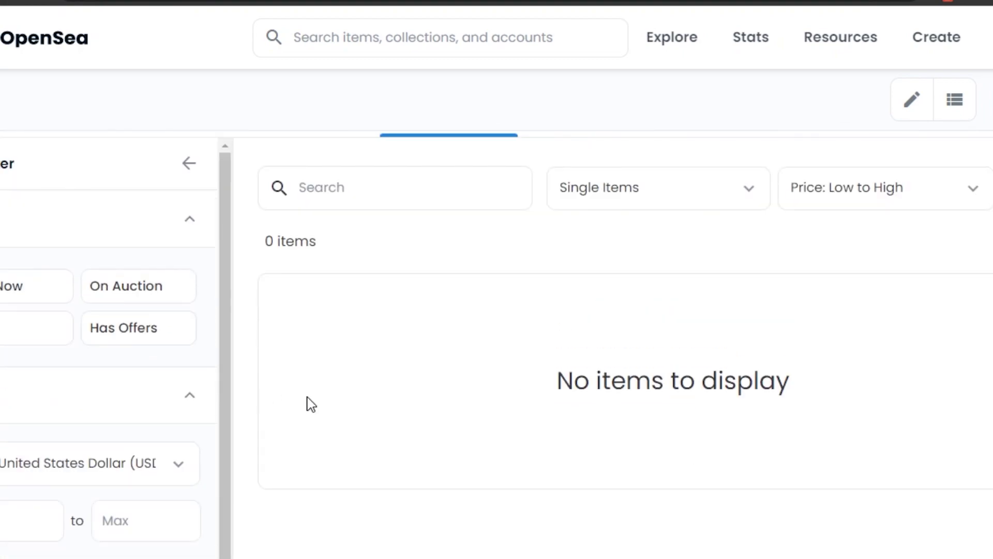
pyautogui.scroll(5, 308, 404)
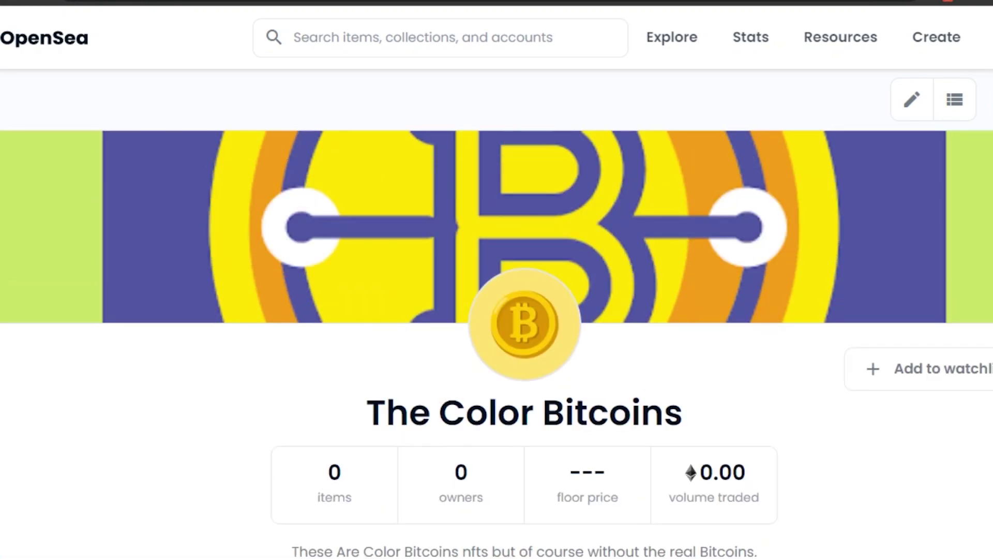
pyautogui.scroll(-5, 308, 404)
pyautogui.scroll(-1, 497, 342)
pyautogui.scroll(7, 496, 341)
pyautogui.scroll(-7, 496, 342)
pyautogui.scroll(7, 497, 341)
pyautogui.scroll(-7, 496, 341)
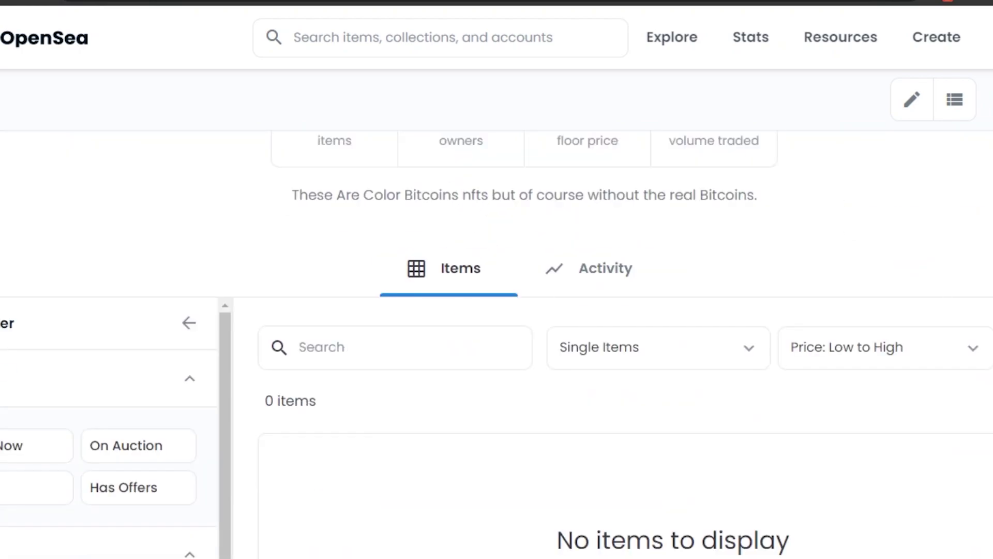
pyautogui.scroll(7, 497, 341)
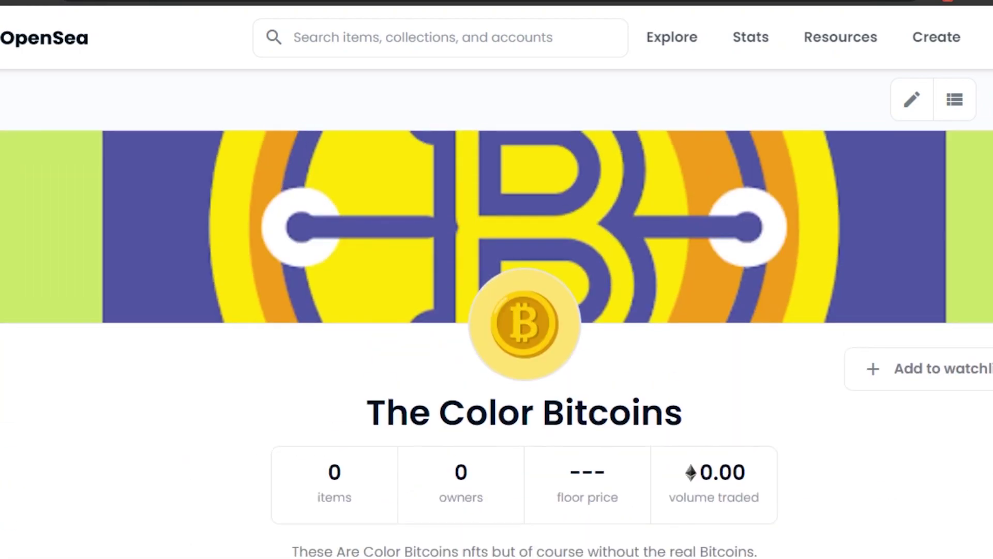
pyautogui.scroll(-4, 497, 342)
pyautogui.scroll(-3, 497, 341)
pyautogui.scroll(7, 497, 342)
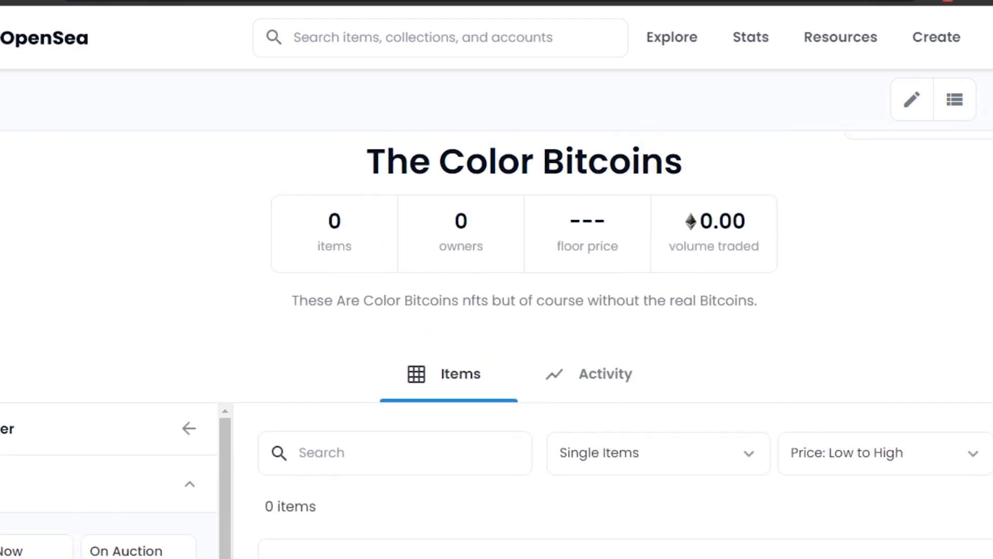
pyautogui.scroll(-7, 497, 341)
pyautogui.scroll(-3, 496, 342)
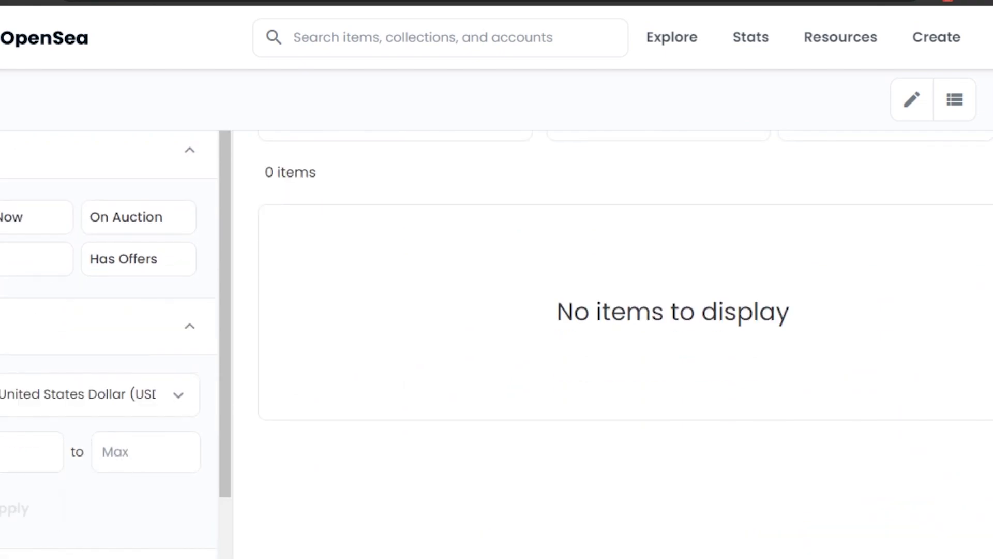
pyautogui.scroll(7, 497, 341)
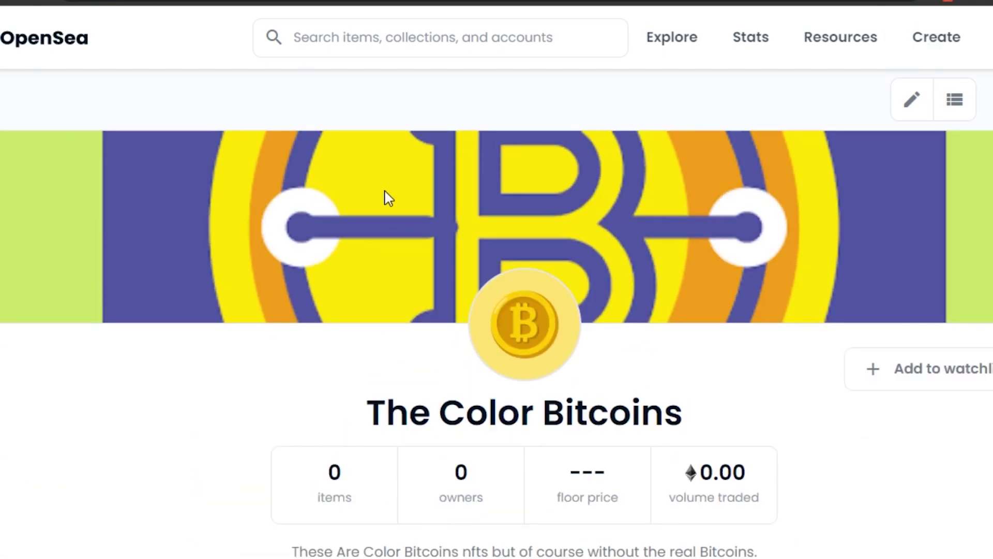
pyautogui.scroll(-5, 496, 342)
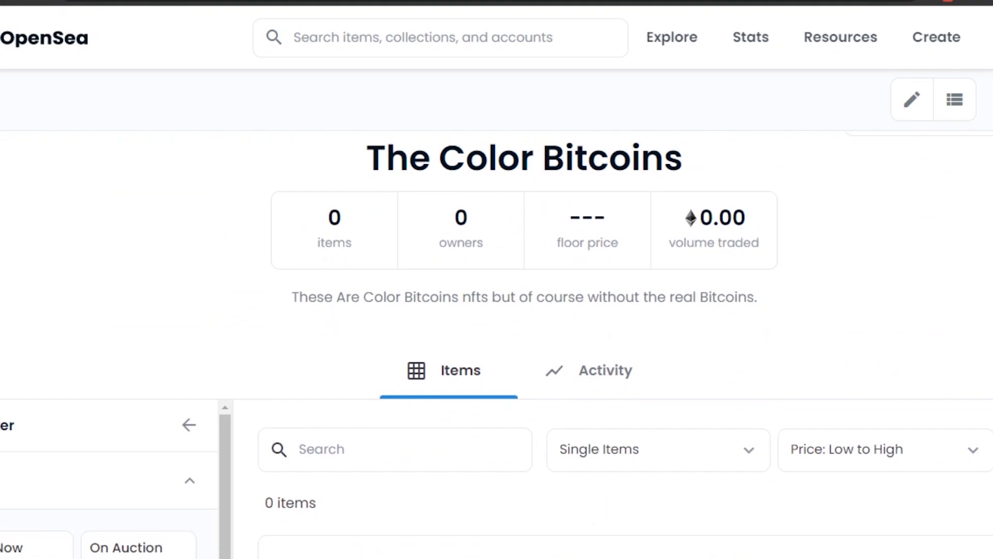
pyautogui.scroll(5, 497, 342)
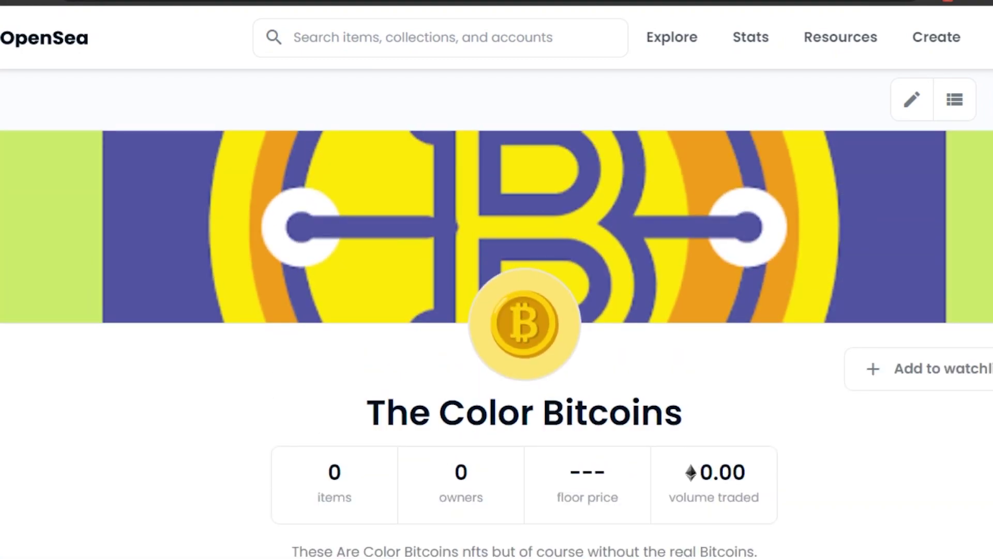